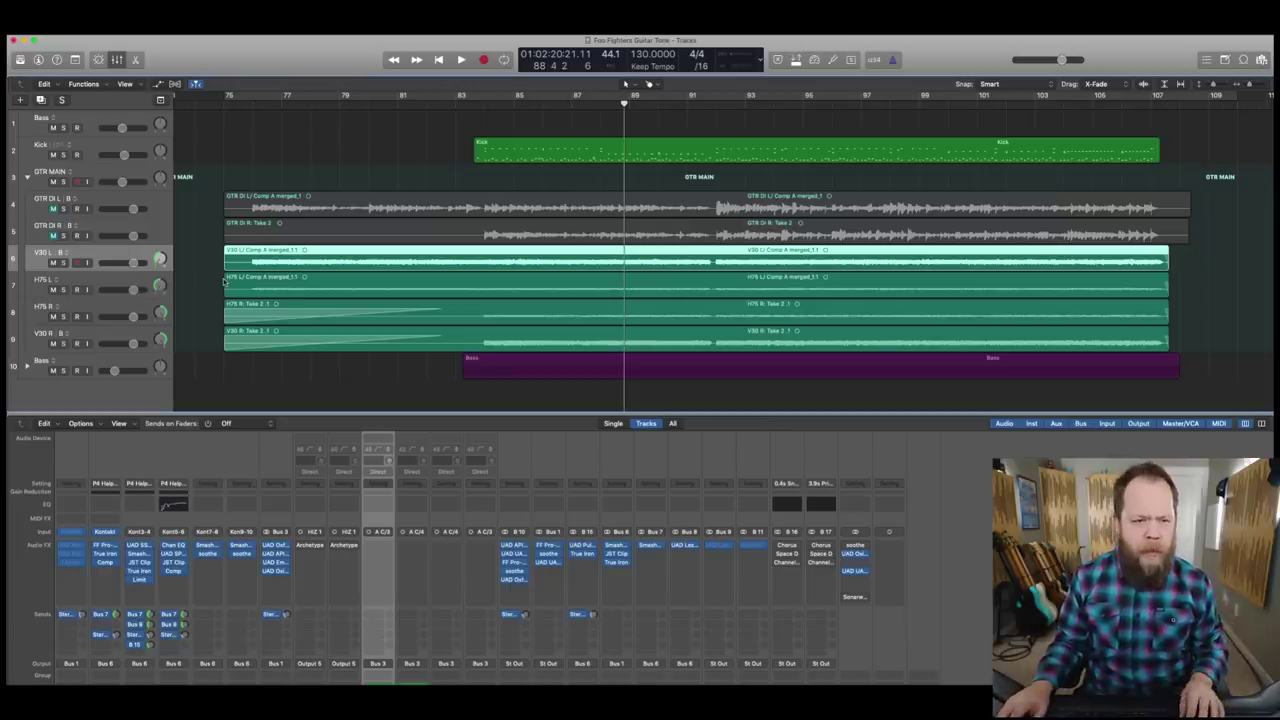
Select the V30 L and H75 L guitar tracks together, and then the H75 R and V30 R pair.
left_click(128, 285)
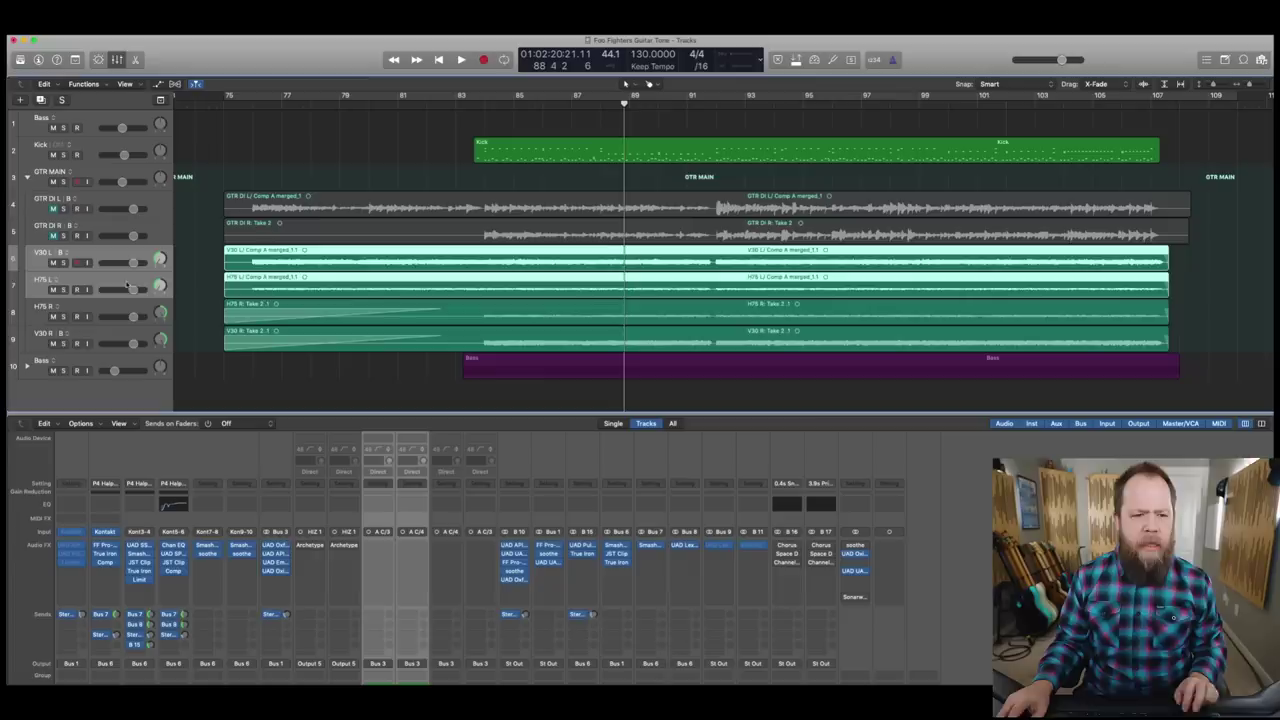
left_click(117, 310)
left_click(117, 338, "shift")
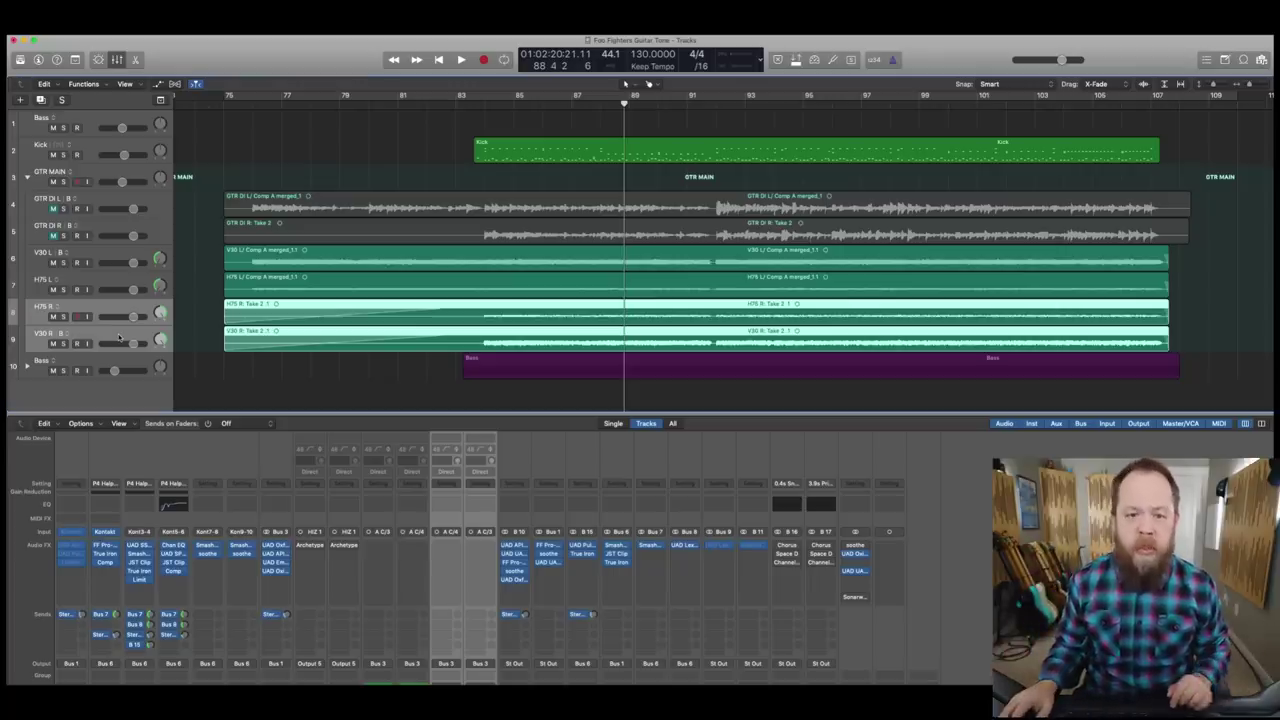
Select the GTR MAIN track, play the mix from bar 83 and solo GTR MAIN partway through before stopping.
left_click(127, 172)
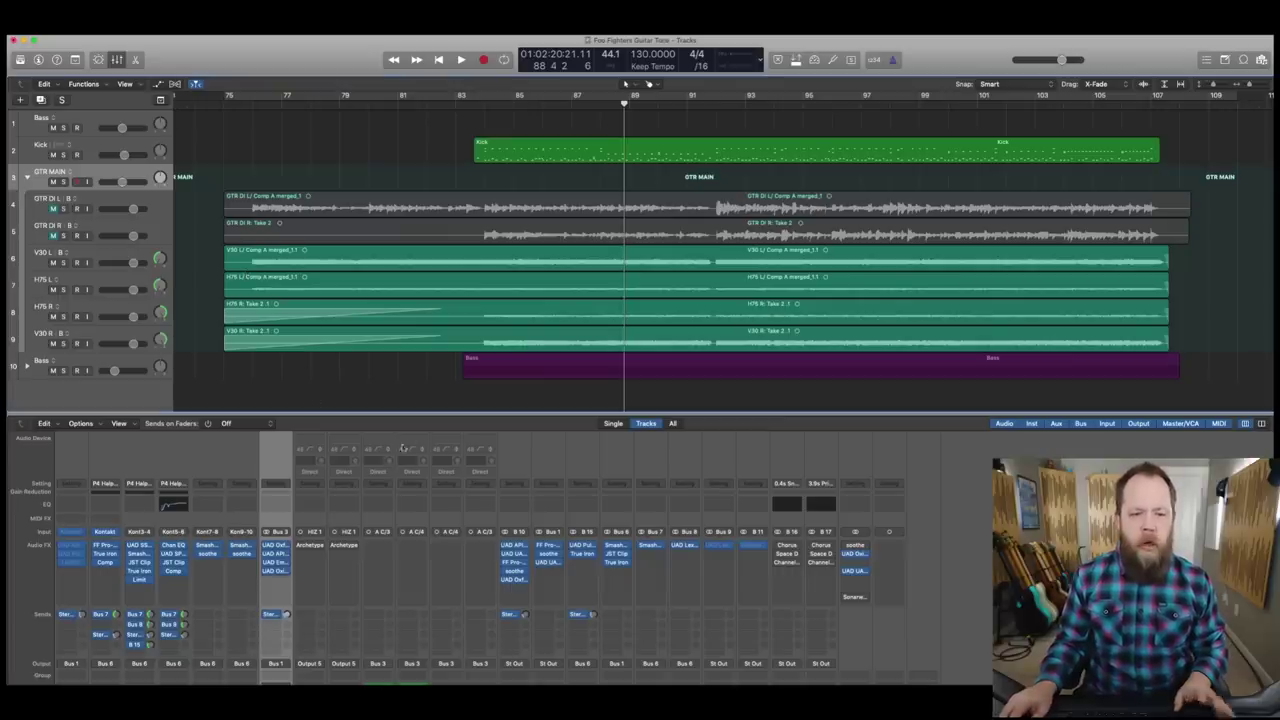
left_click(463, 98)
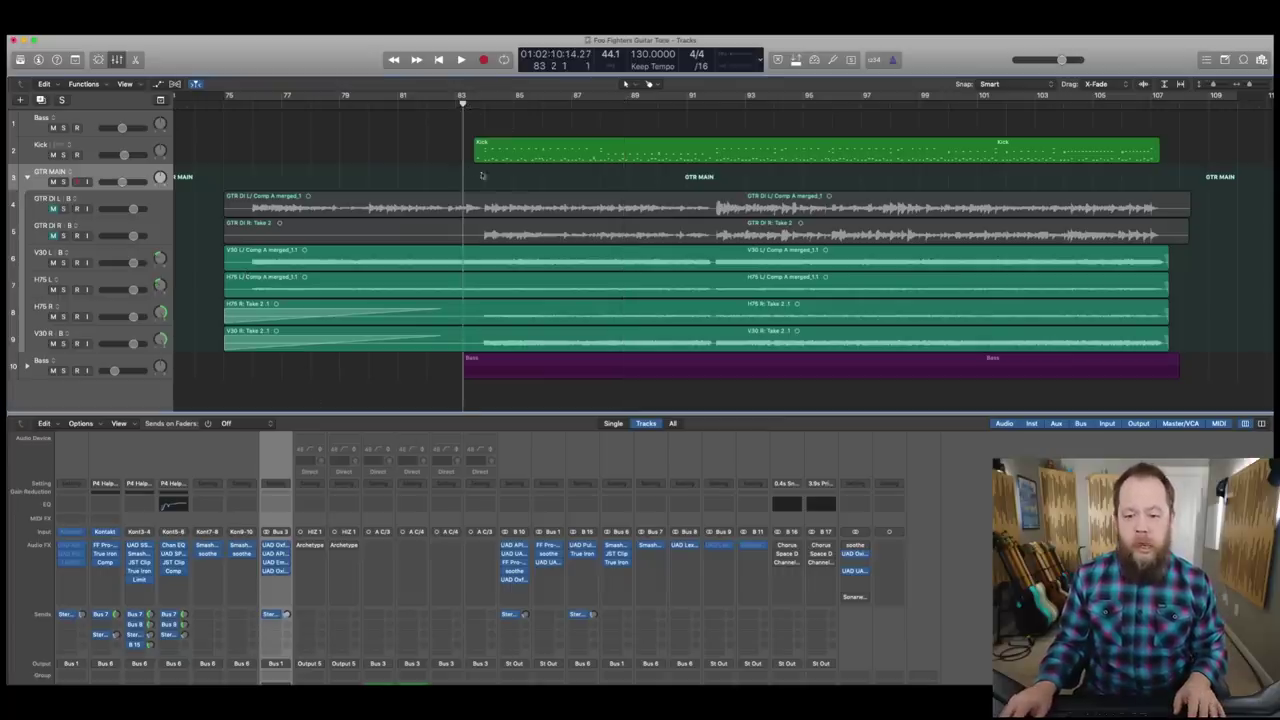
key("space")
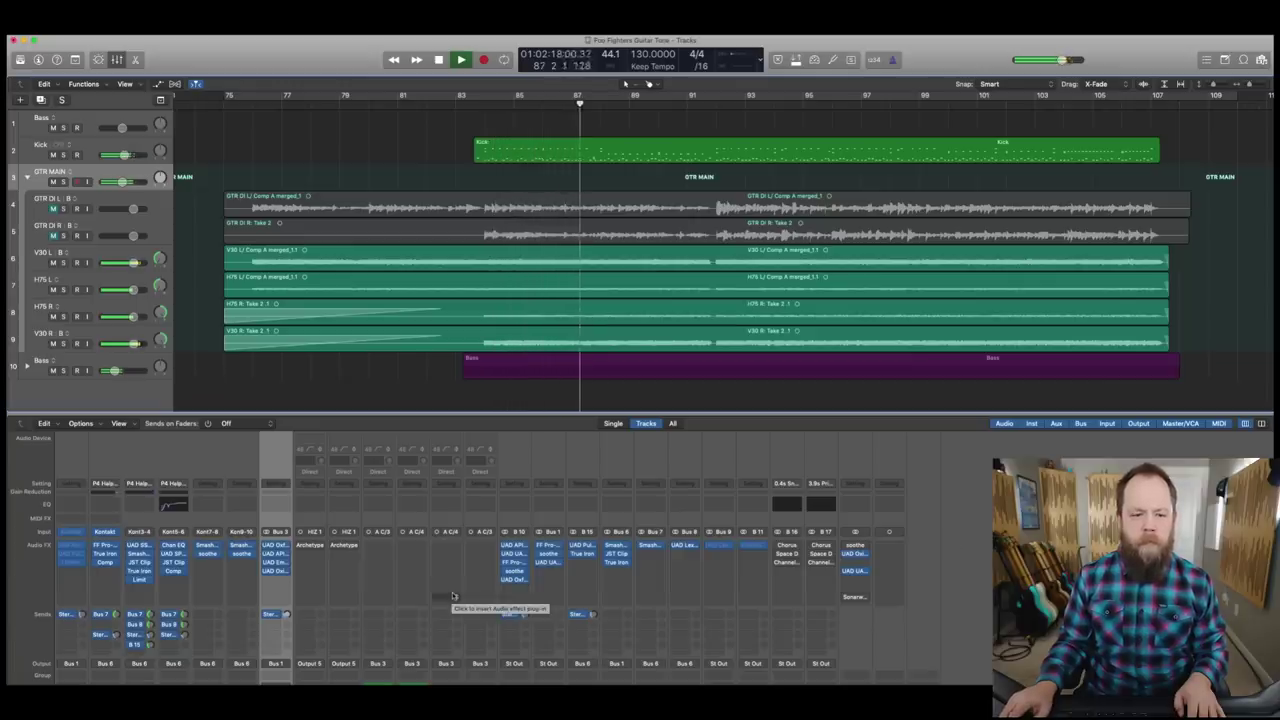
scroll(453, 597, "down", 5)
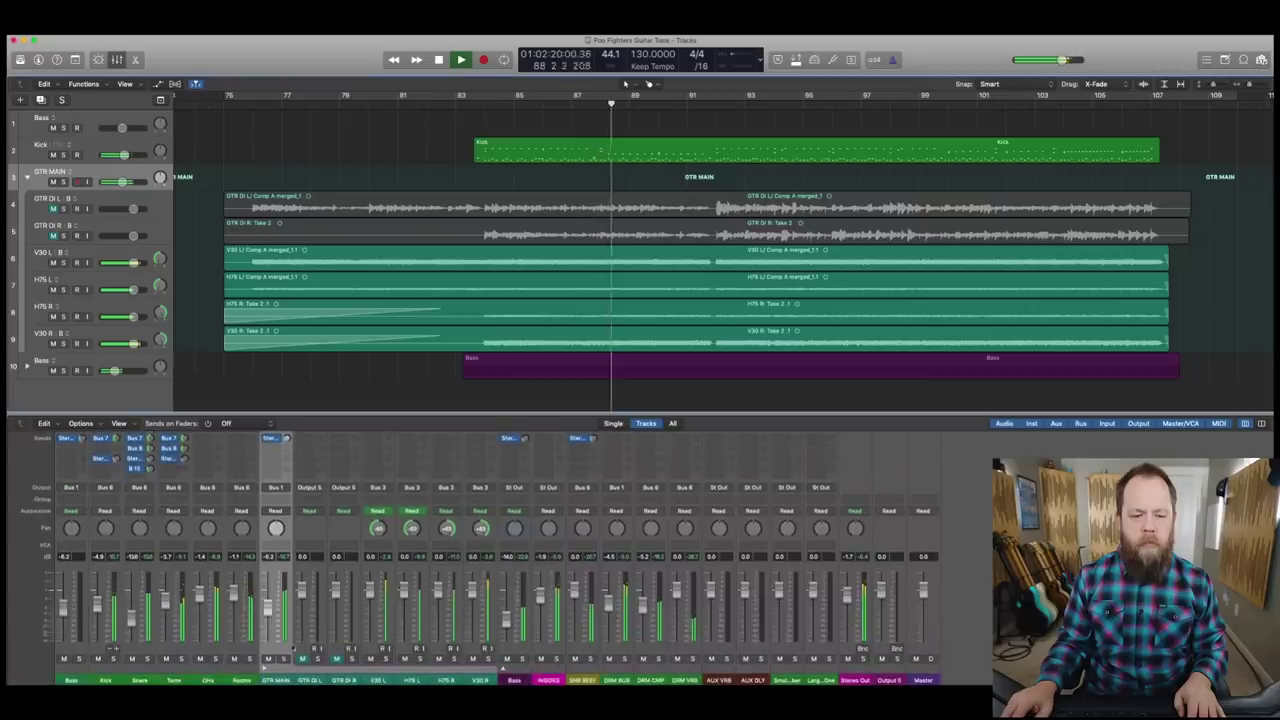
key("s")
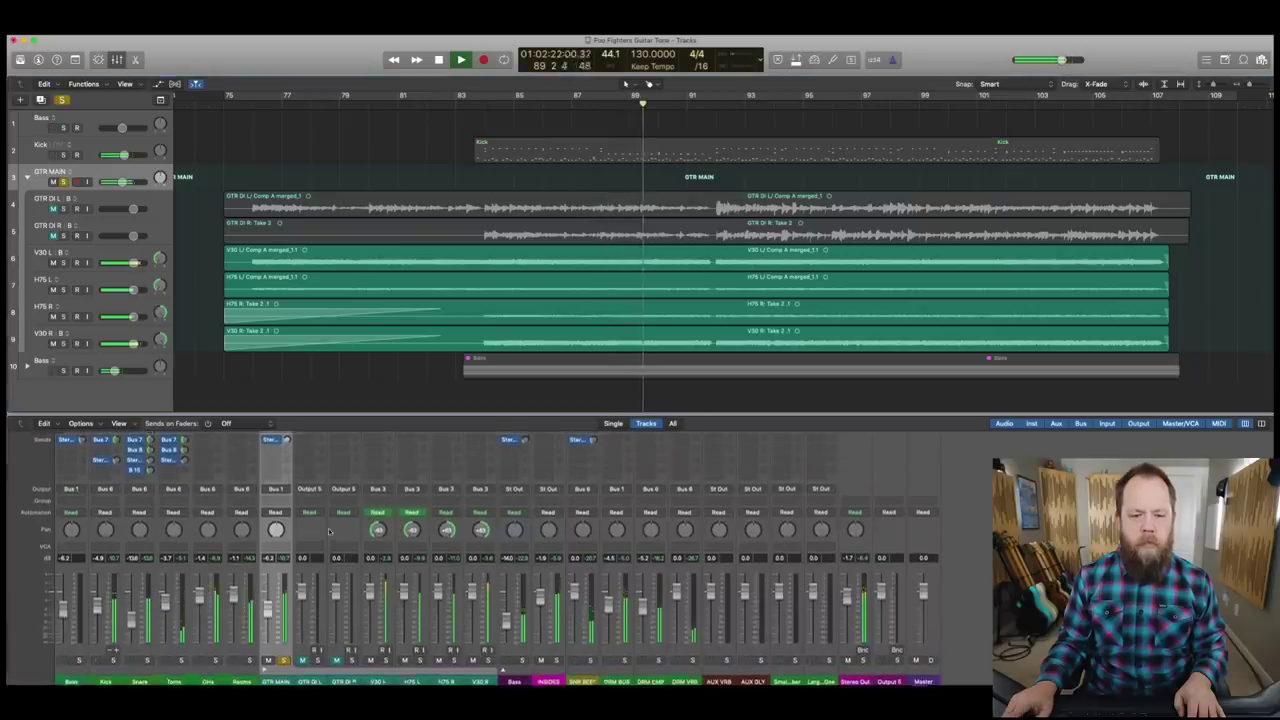
scroll(328, 531, "up", 5)
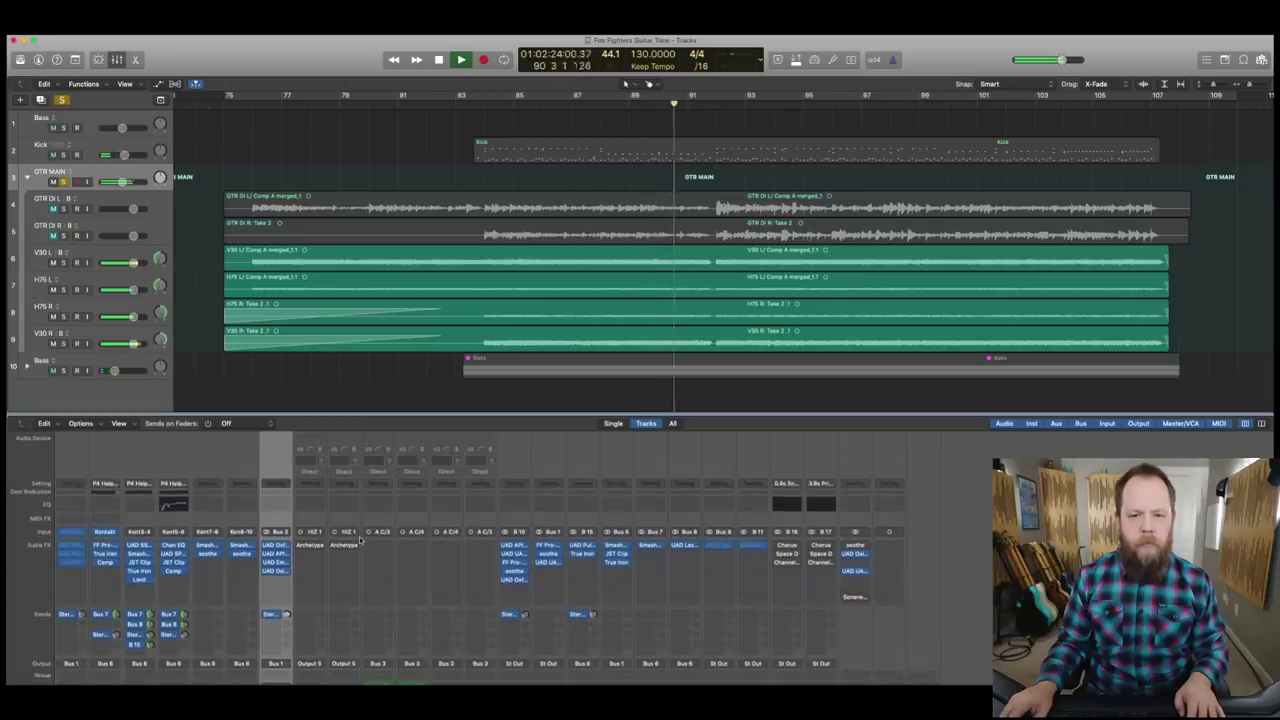
key("space")
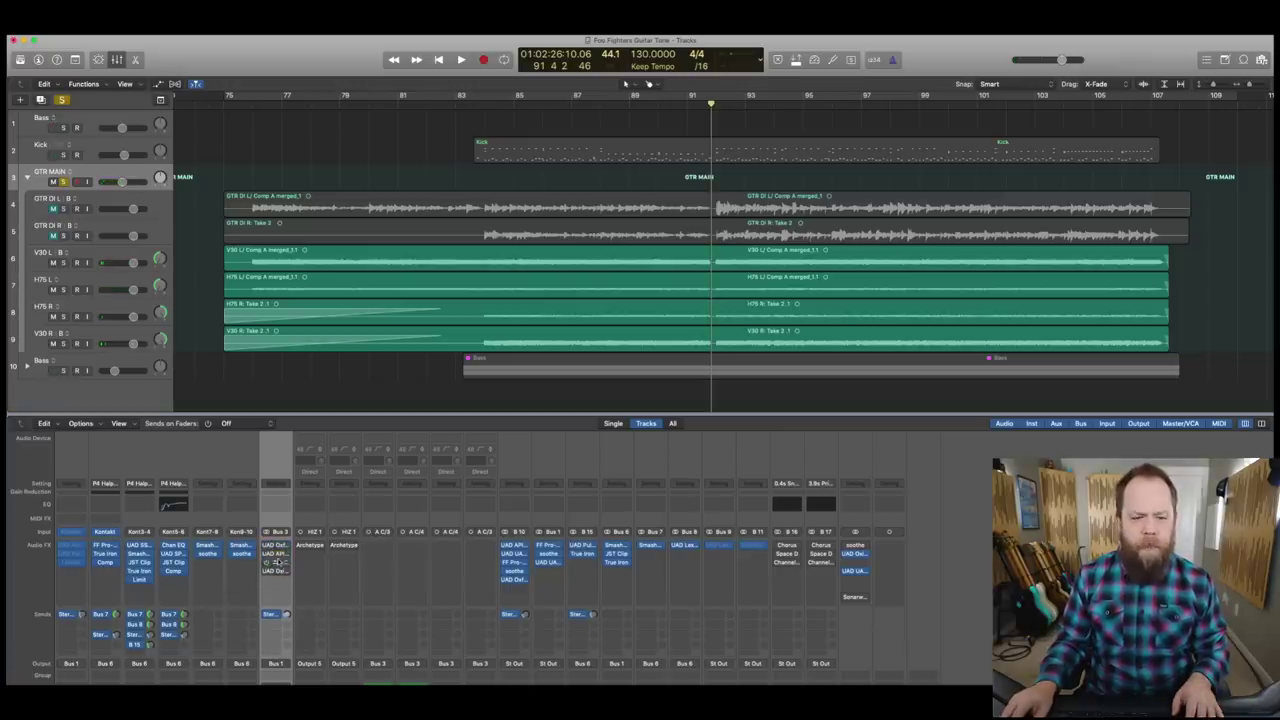
Unsolo GTR MAIN and play the full mix again from about bar 83.
scroll(318, 575, "down", 3)
scroll(324, 581, "down", 3)
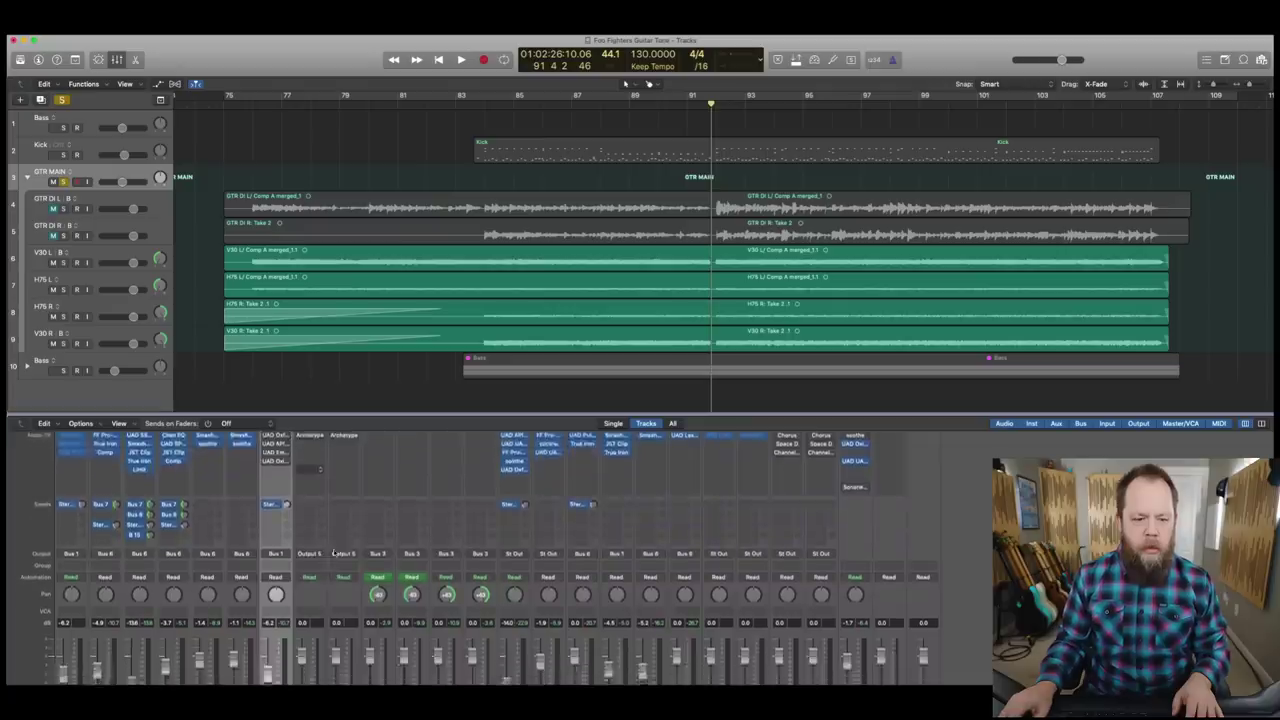
left_click(286, 657)
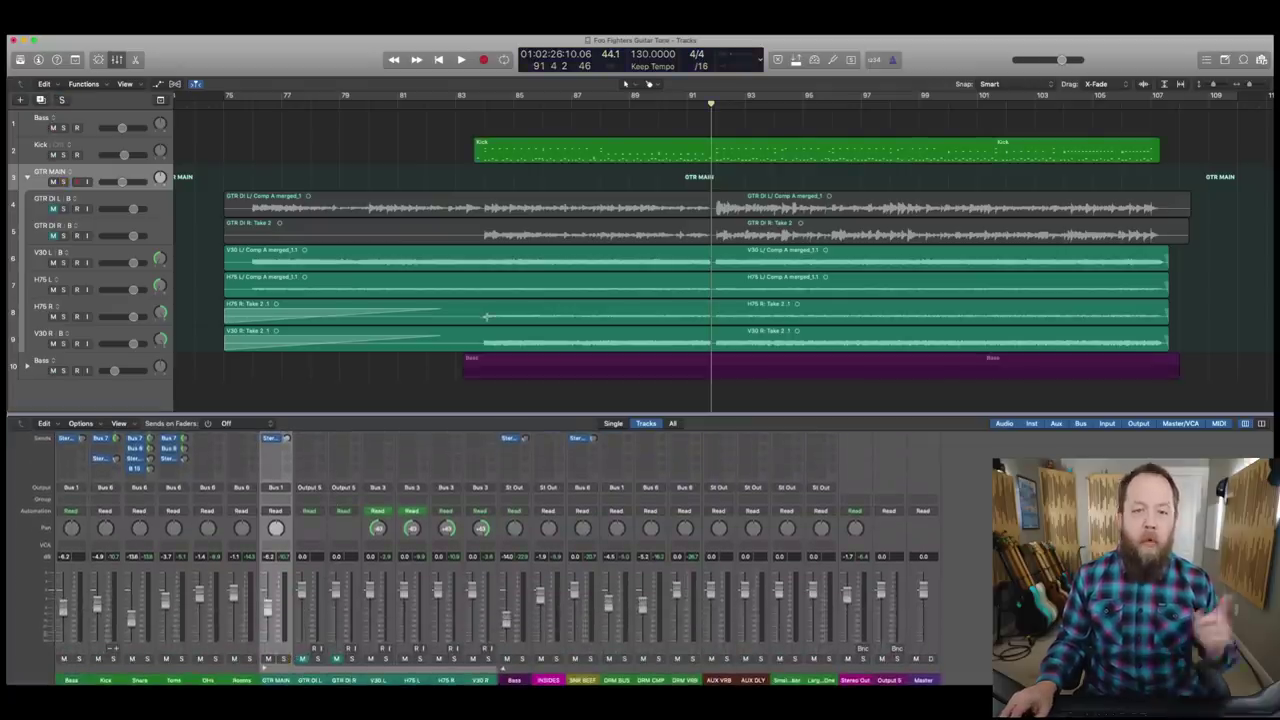
left_click(471, 106)
key("space")
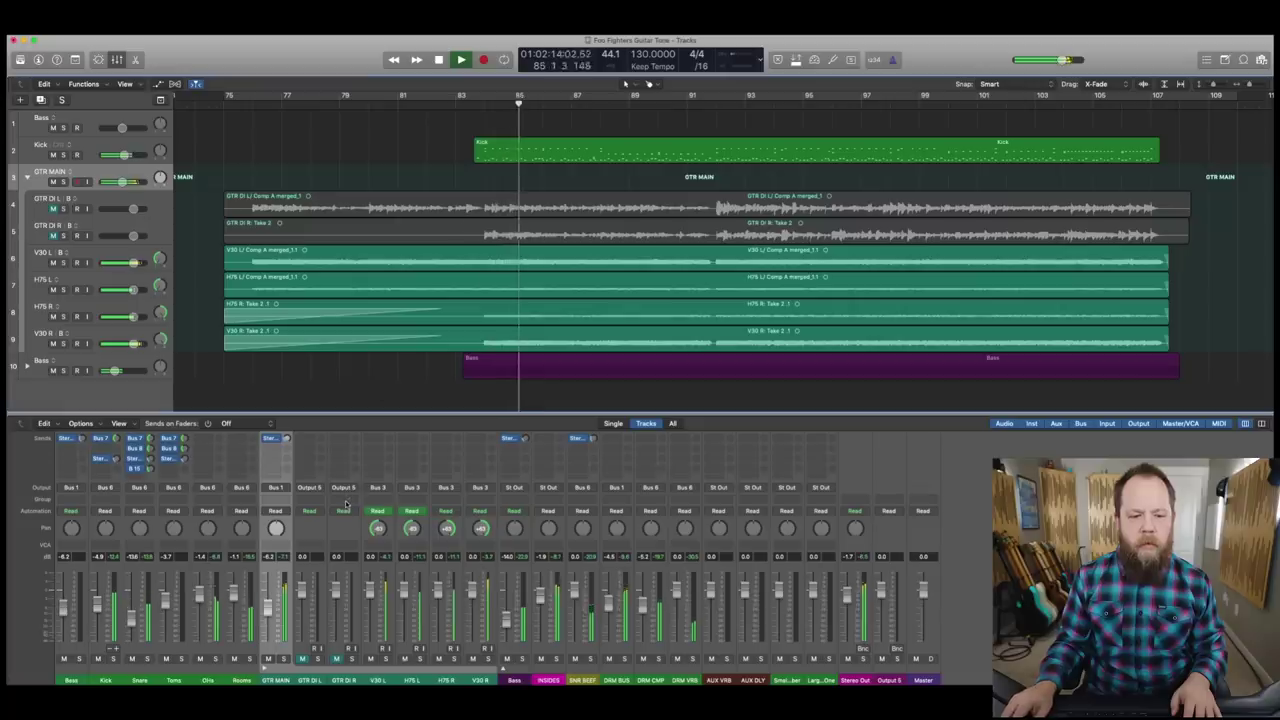
Solo GTR MAIN during playback to hear the guitar bus alone, and stop playback.
left_click(284, 658)
scroll(341, 553, "up", 5)
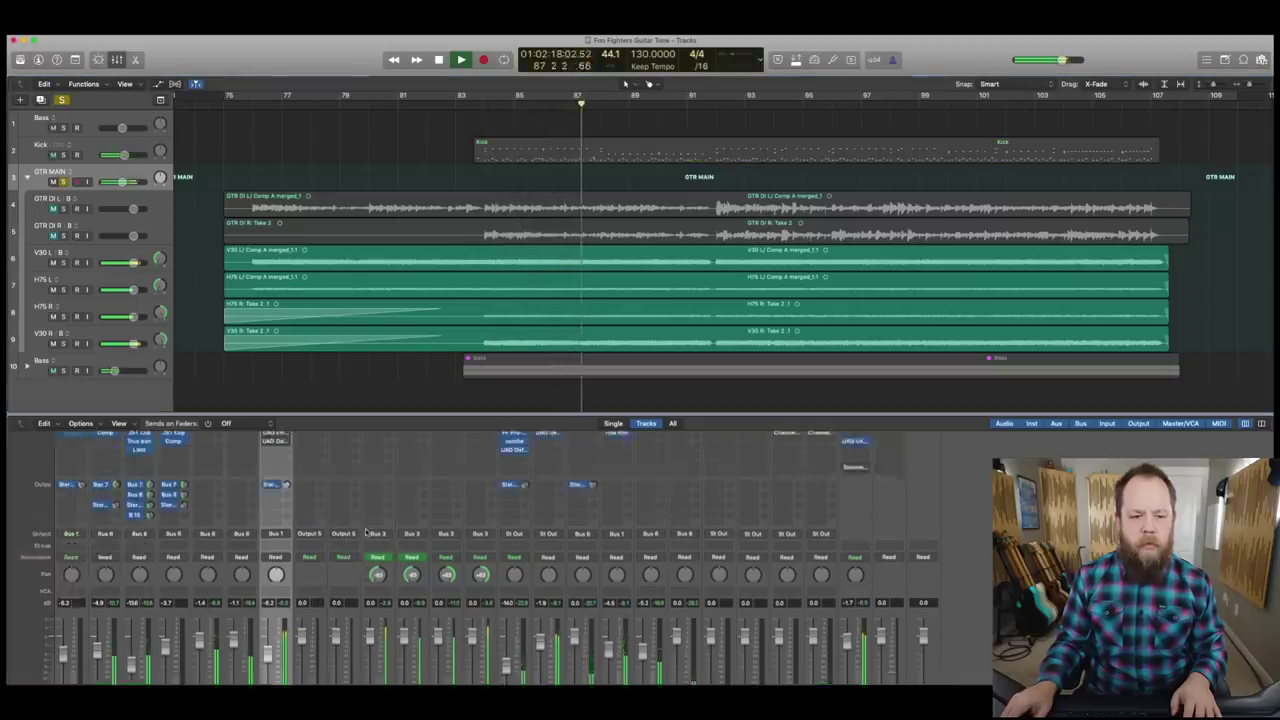
key("space")
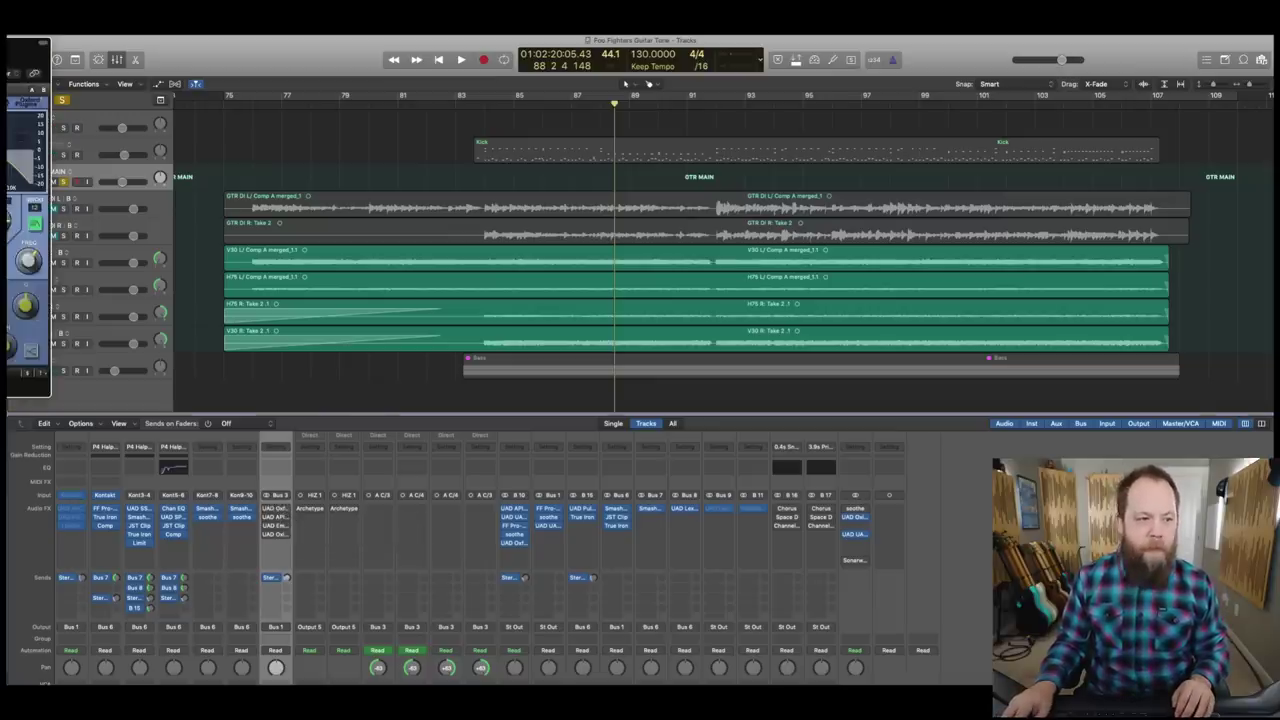
Open the UAD Oxford EQ on the GTR MAIN channel and leave it enabled after comparing it with bypass.
left_click(275, 520)
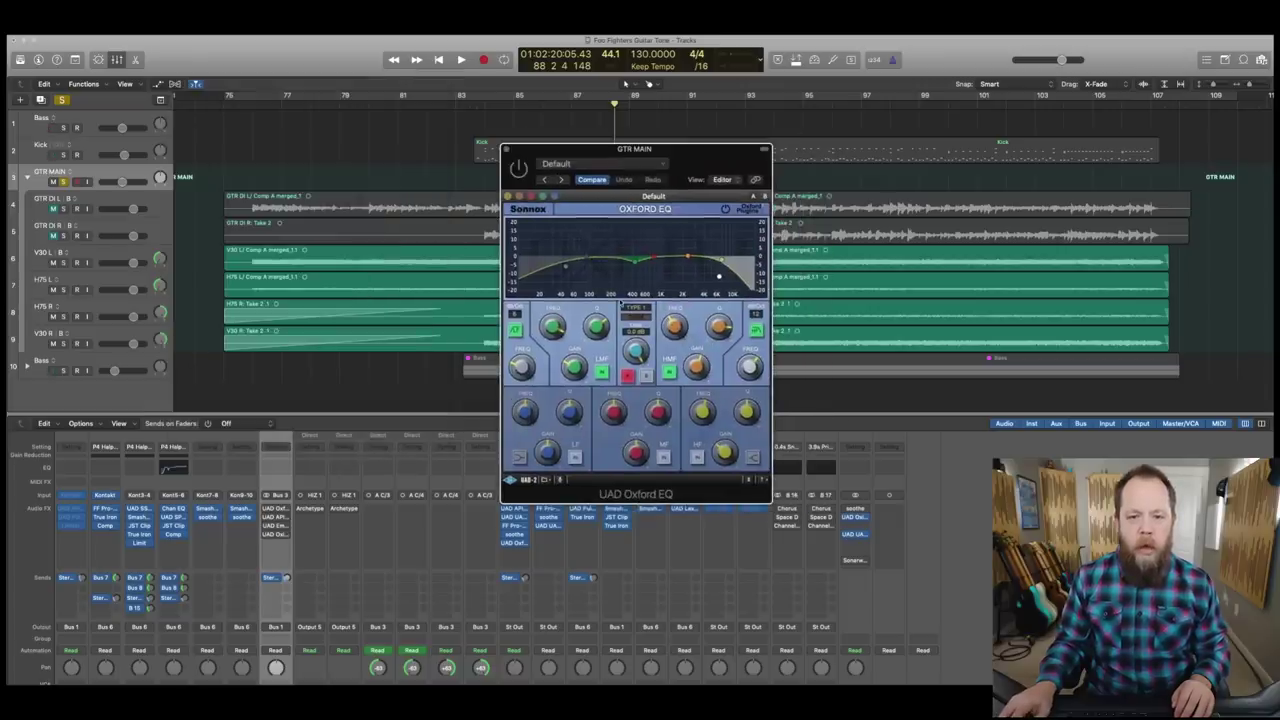
mouse_move(673, 334)
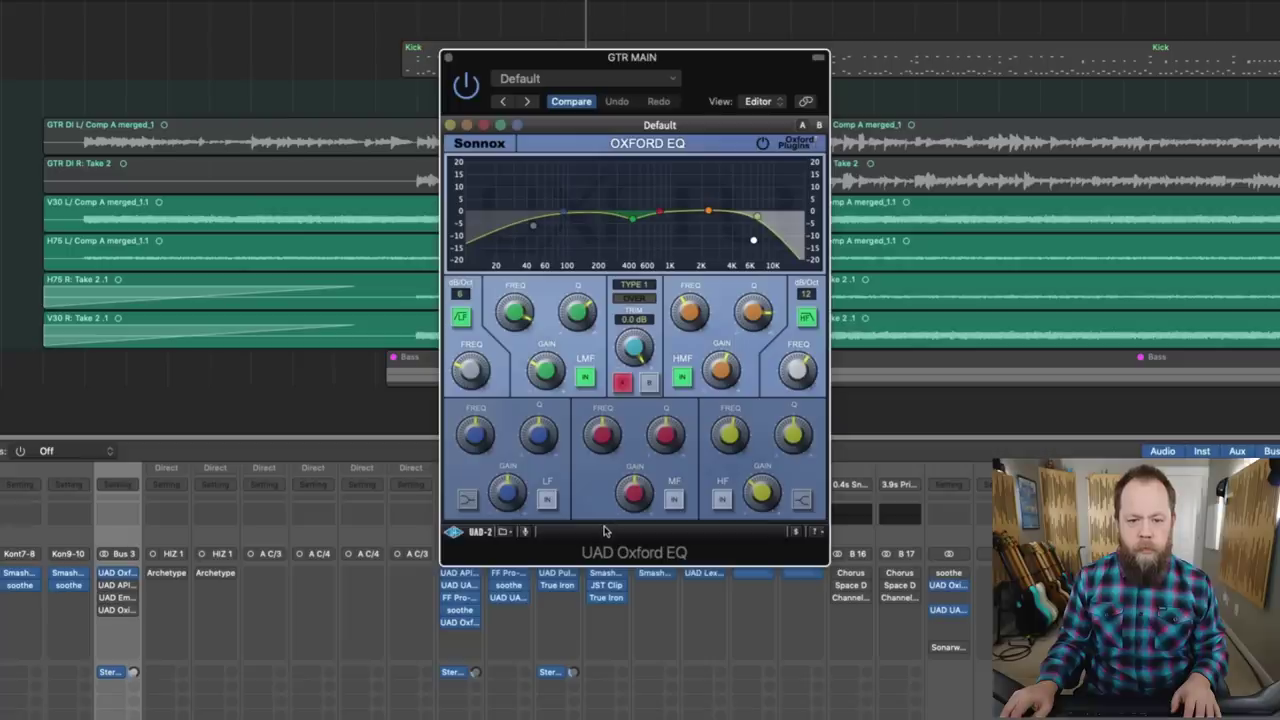
left_click(470, 92)
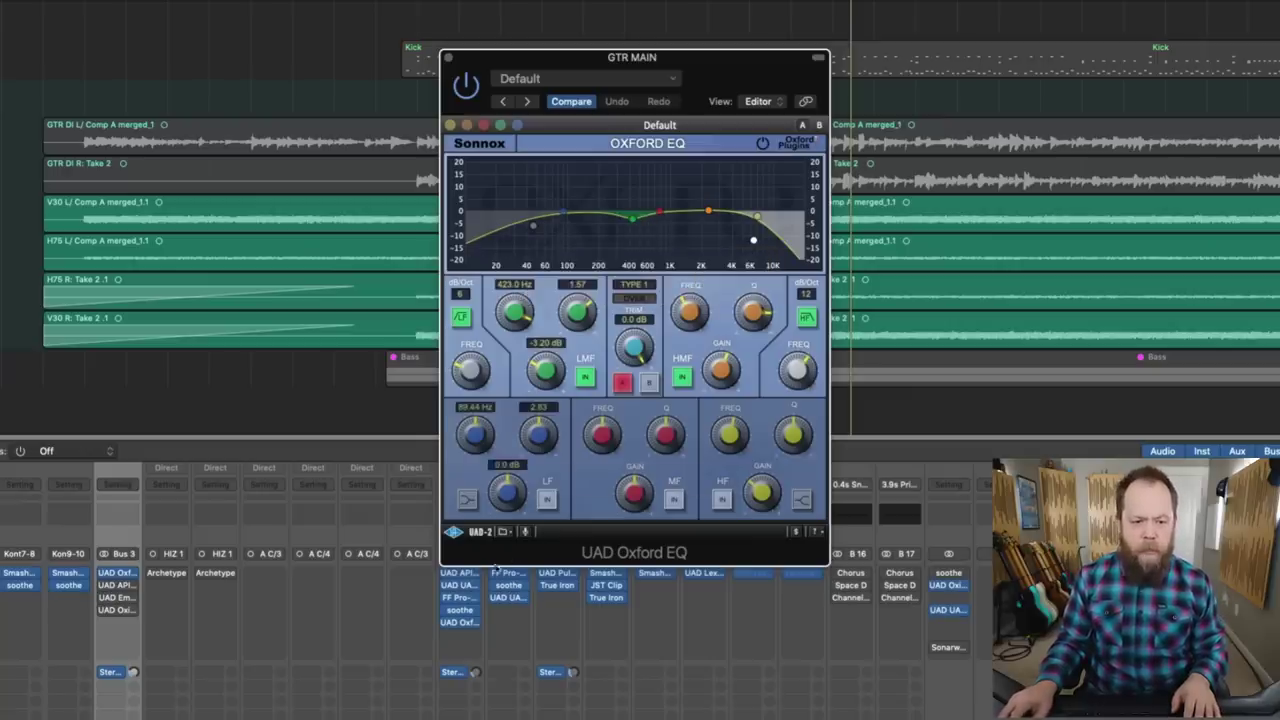
Open the UAD API 560 on GTR MAIN and arrange its window directly beside the Oxford EQ.
left_click(118, 590)
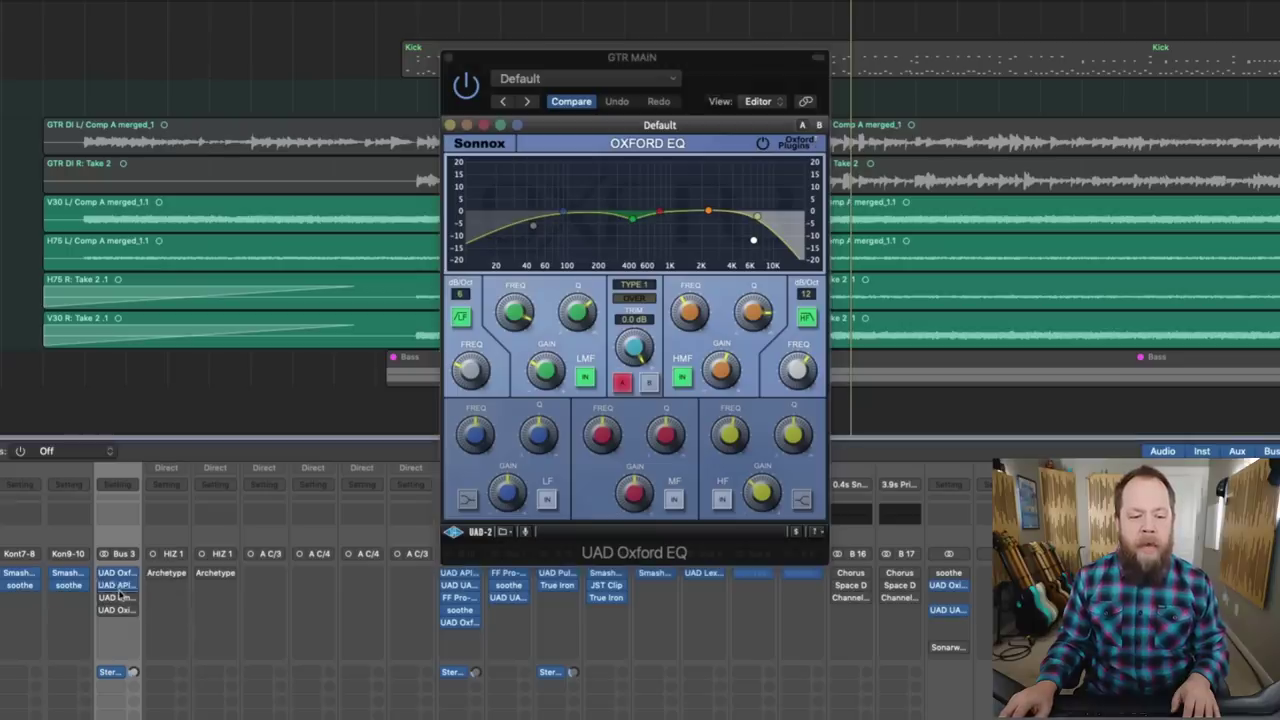
left_click_drag(456, 58, 957, 62)
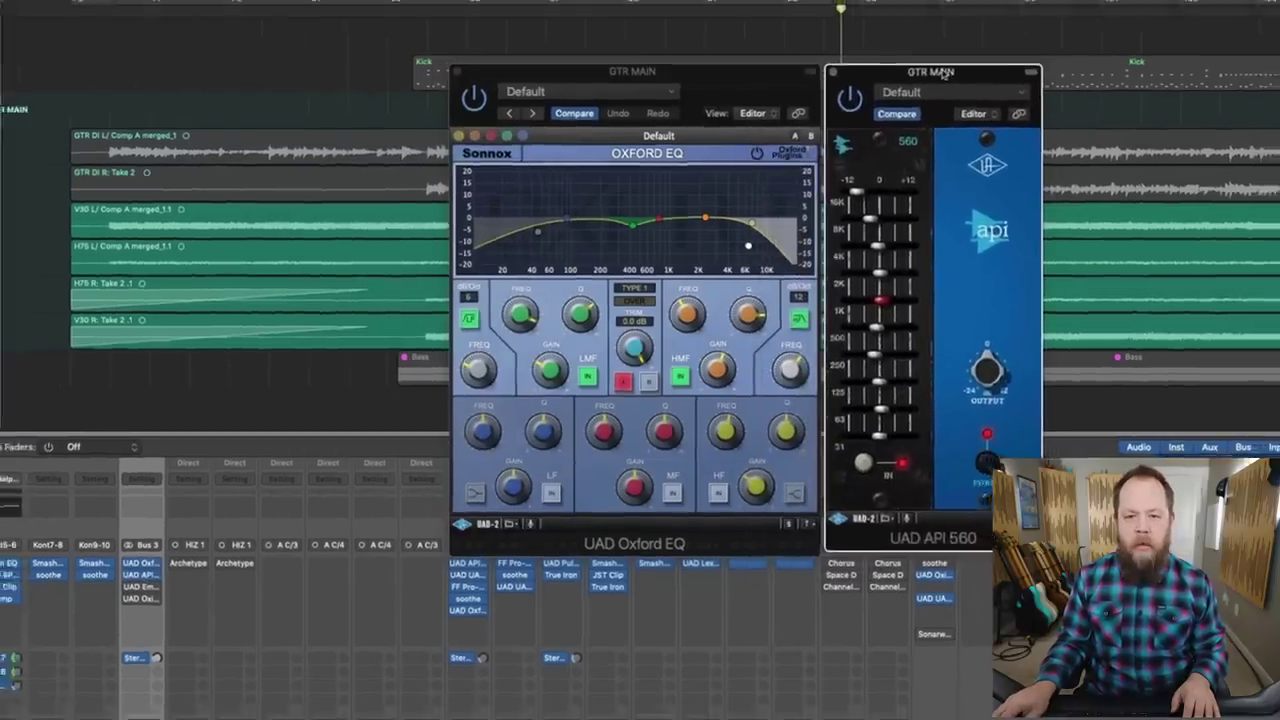
left_click_drag(710, 60, 336, 0)
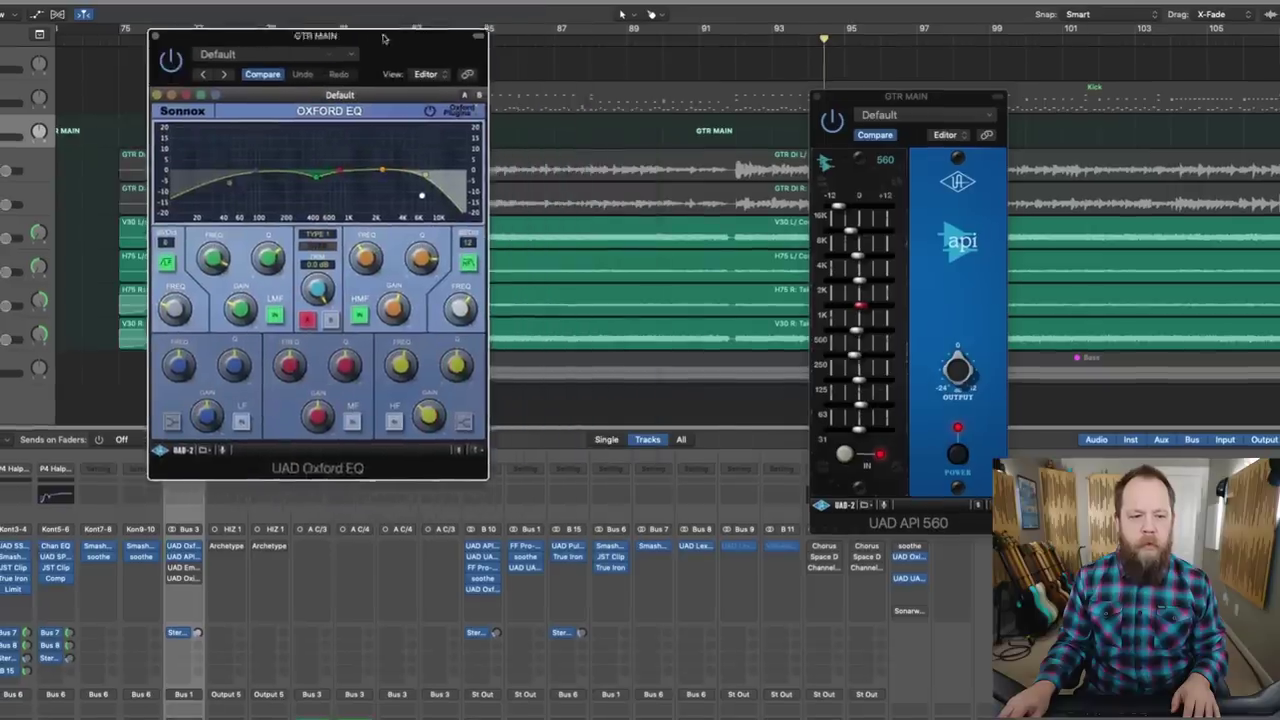
left_click_drag(382, 38, 312, 22)
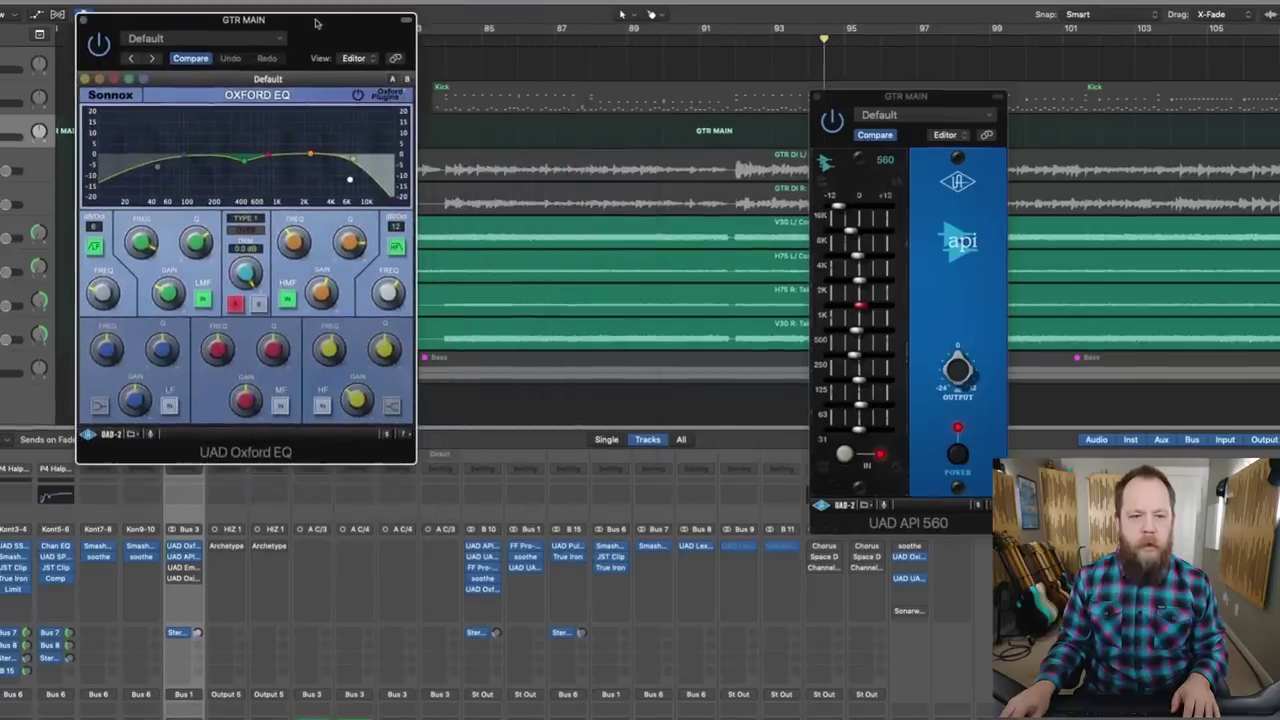
left_click_drag(910, 97, 522, 23)
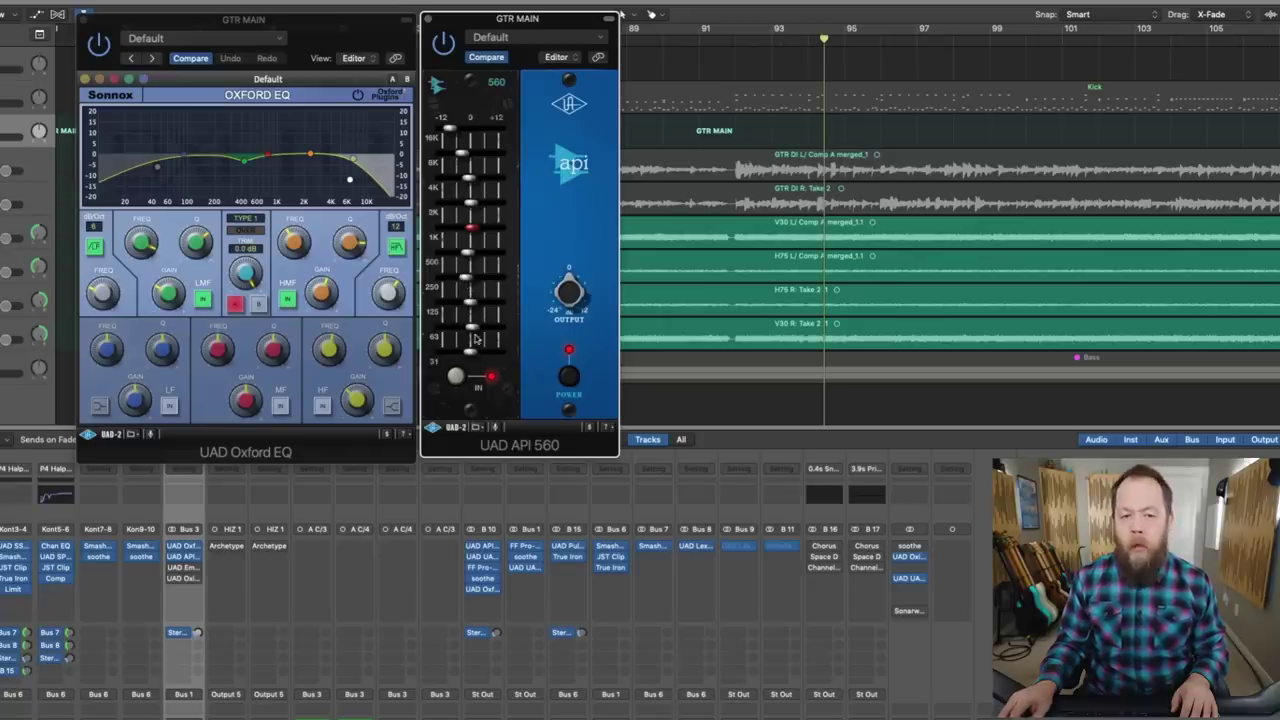
Compare the soloed guitars with the API 560 powered off and on during playback, leaving it on.
left_click(565, 378)
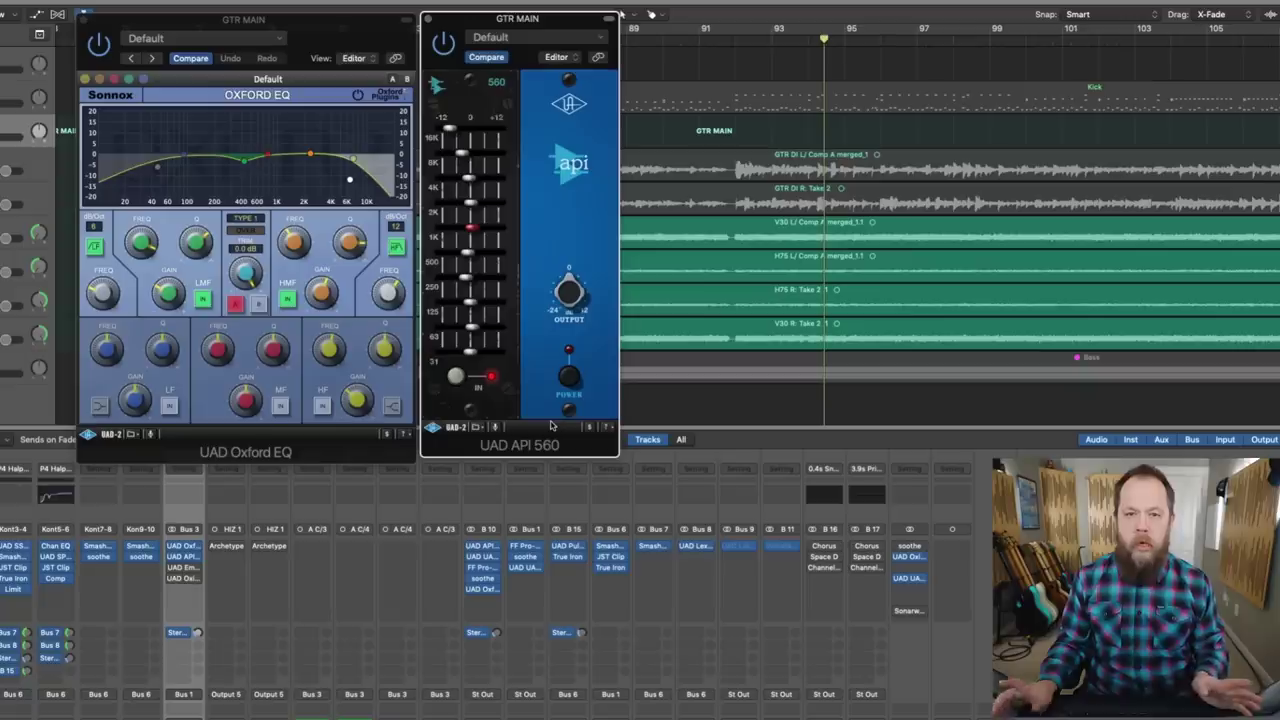
key("Return")
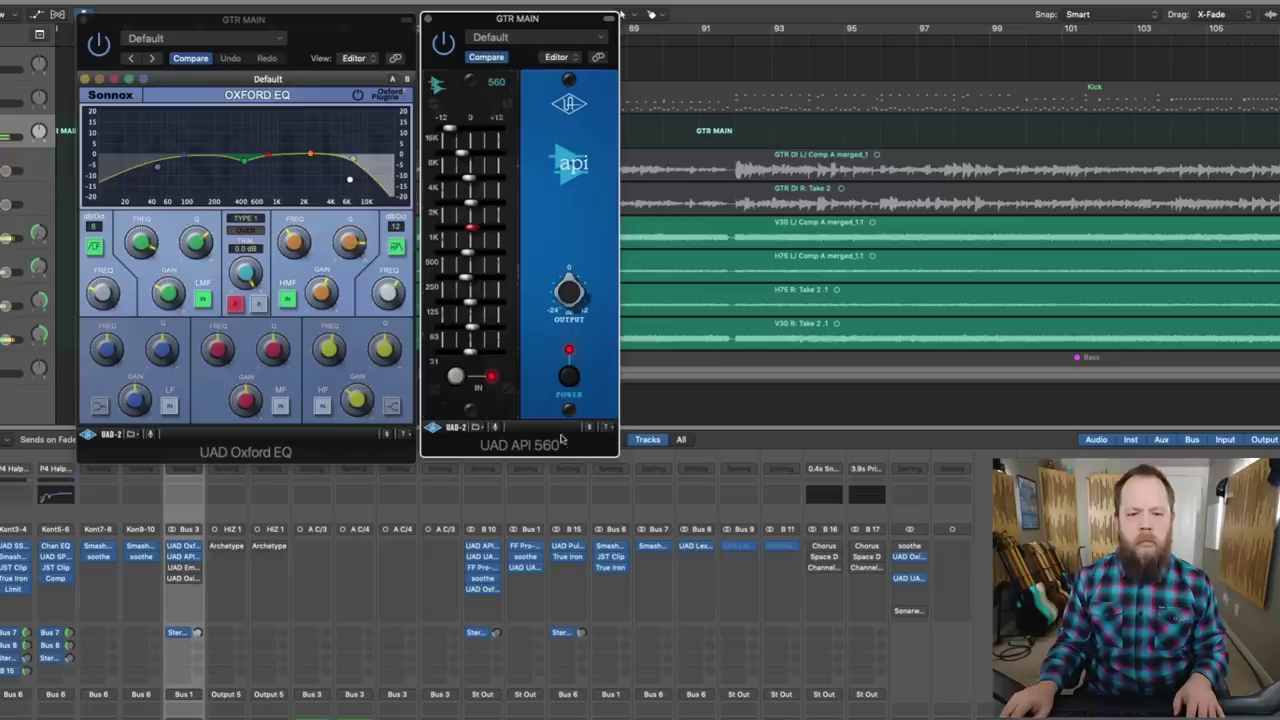
left_click(569, 381)
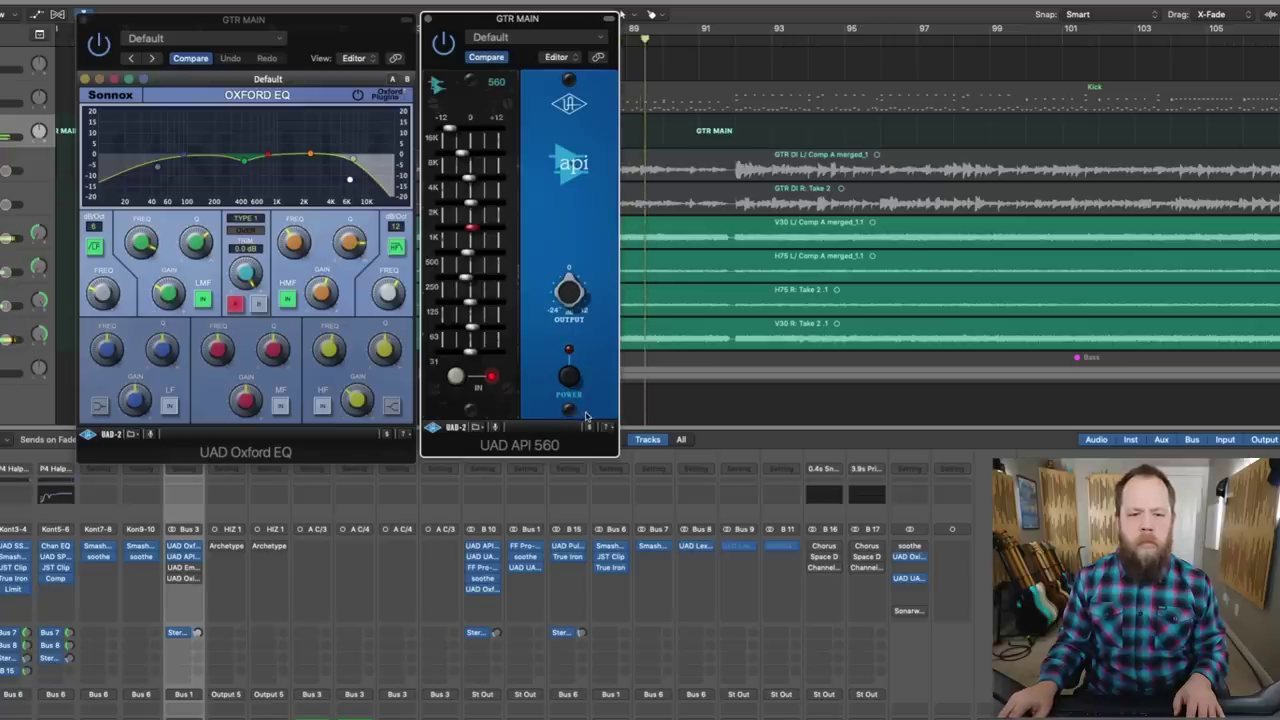
left_click(572, 380)
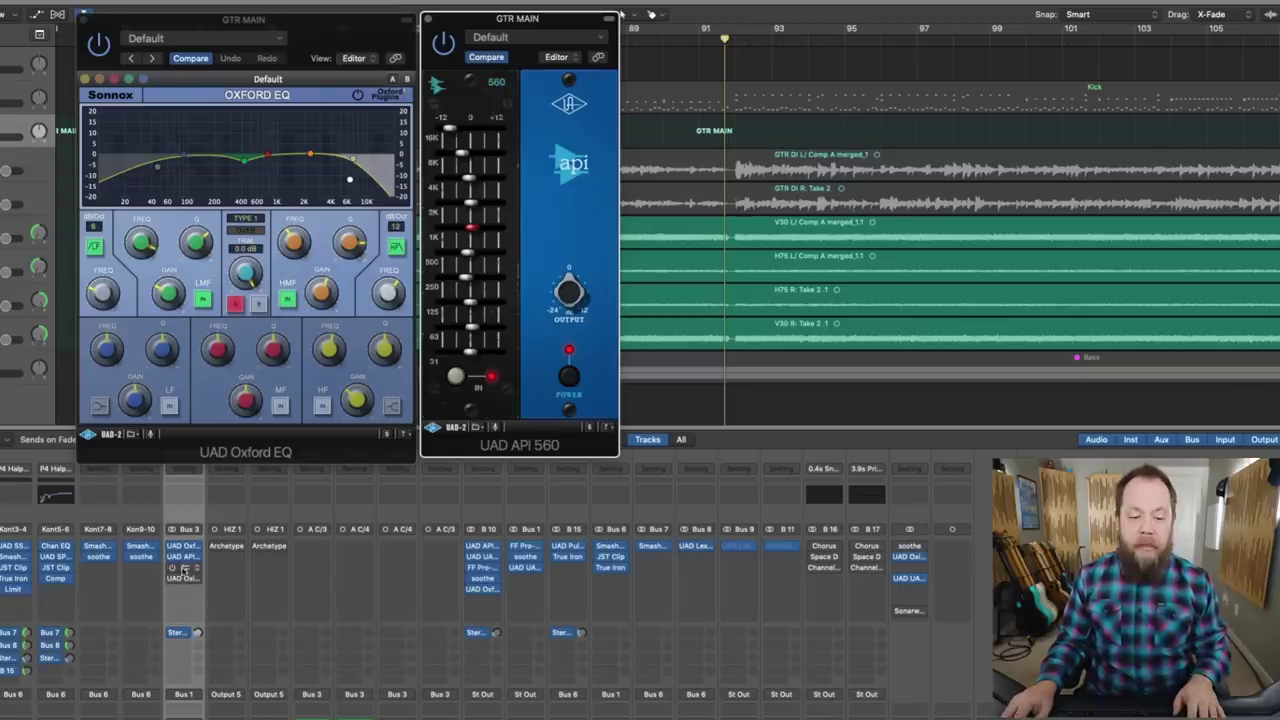
Open the UAD Empirical Labs Distressor on GTR MAIN and place its window beside the API 560.
left_click(185, 567)
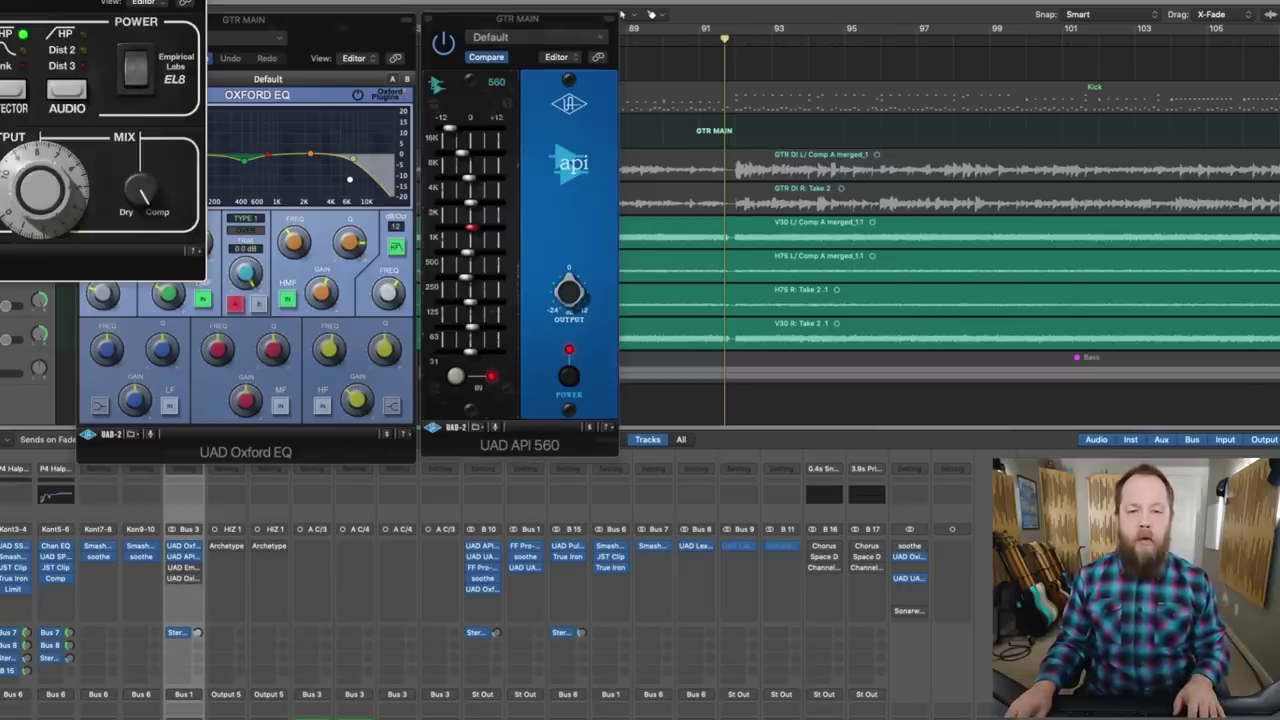
left_click_drag(5, 2, 996, 32)
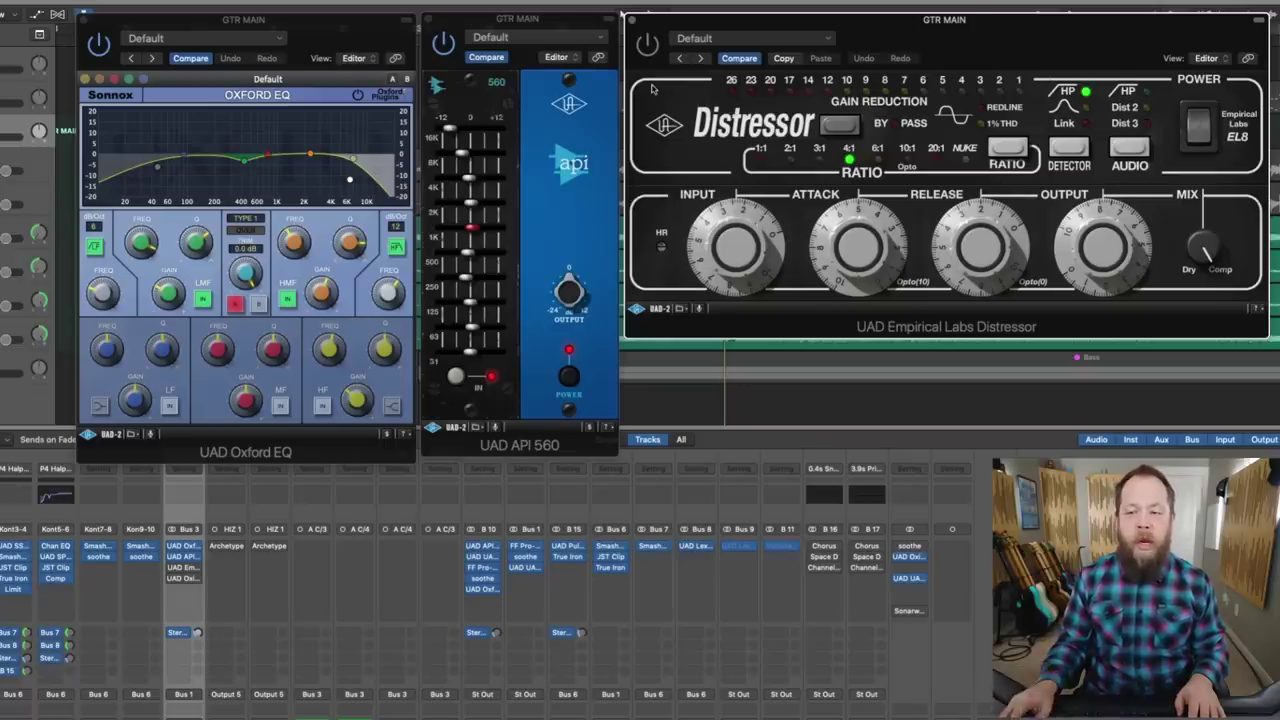
Compare the soloed guitars with the Distressor's power off and on during playback, leaving it powered on.
left_click(1197, 128)
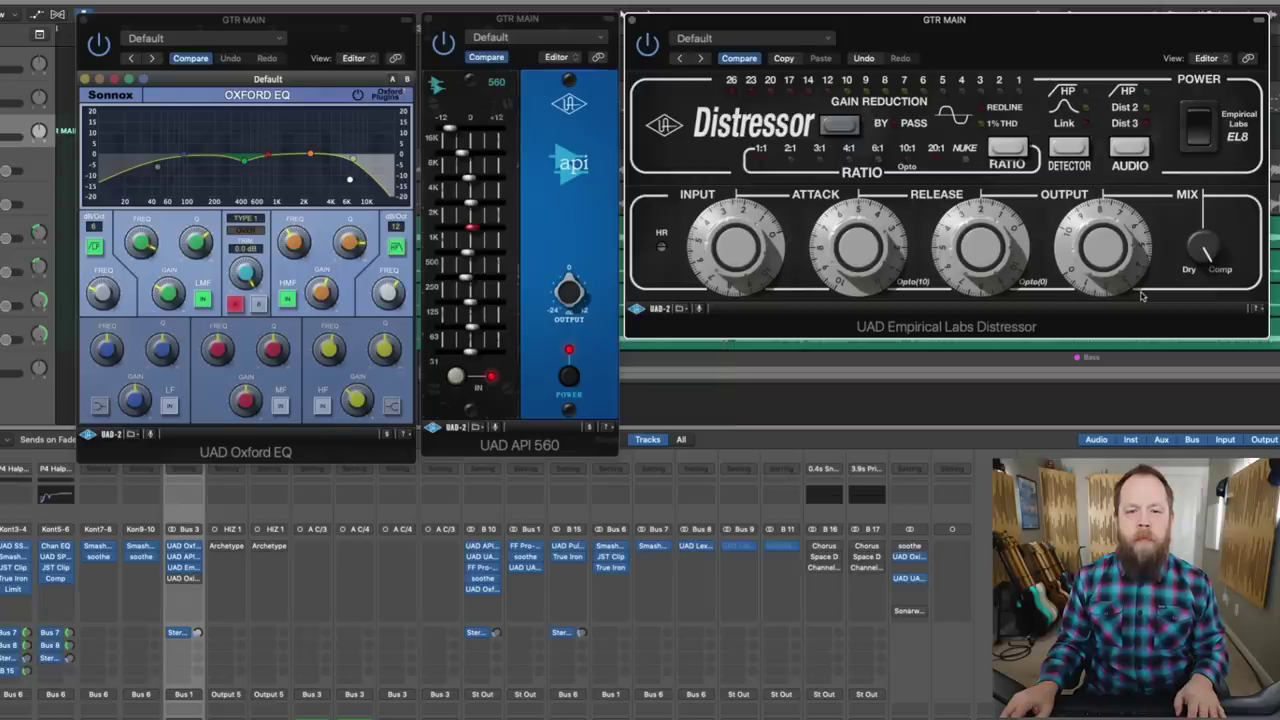
left_click(1201, 124)
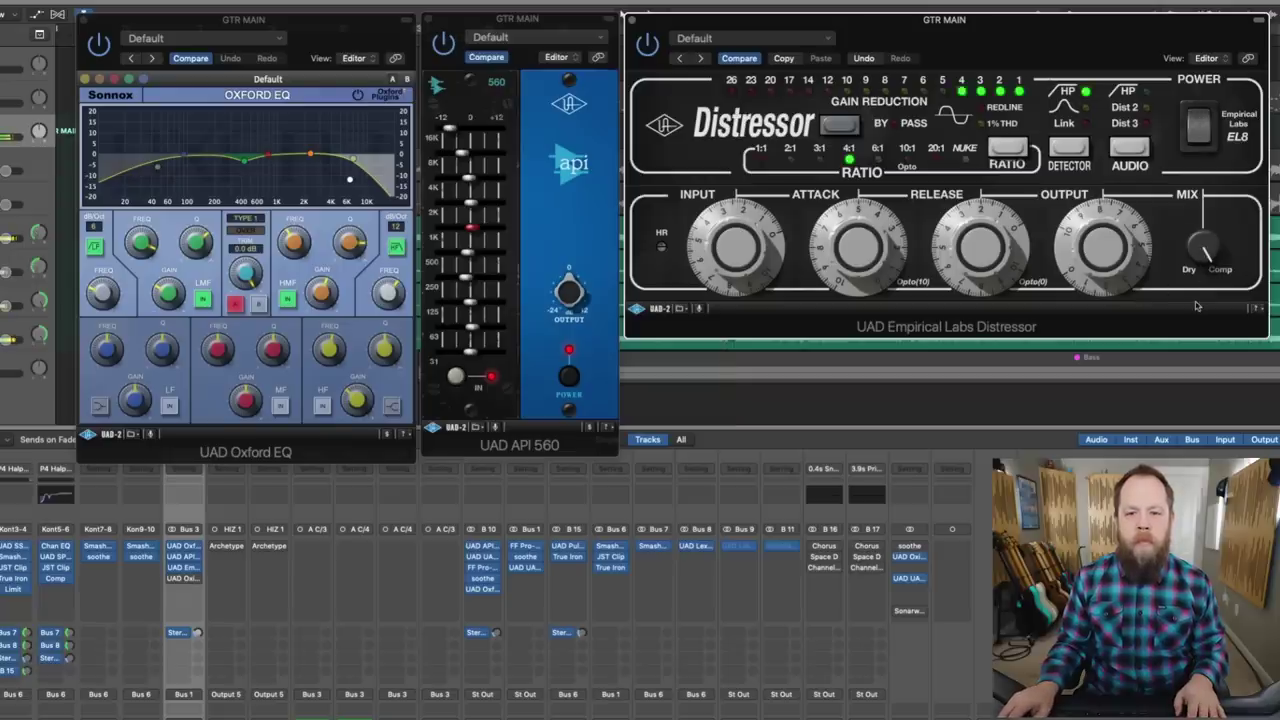
left_click(1203, 155)
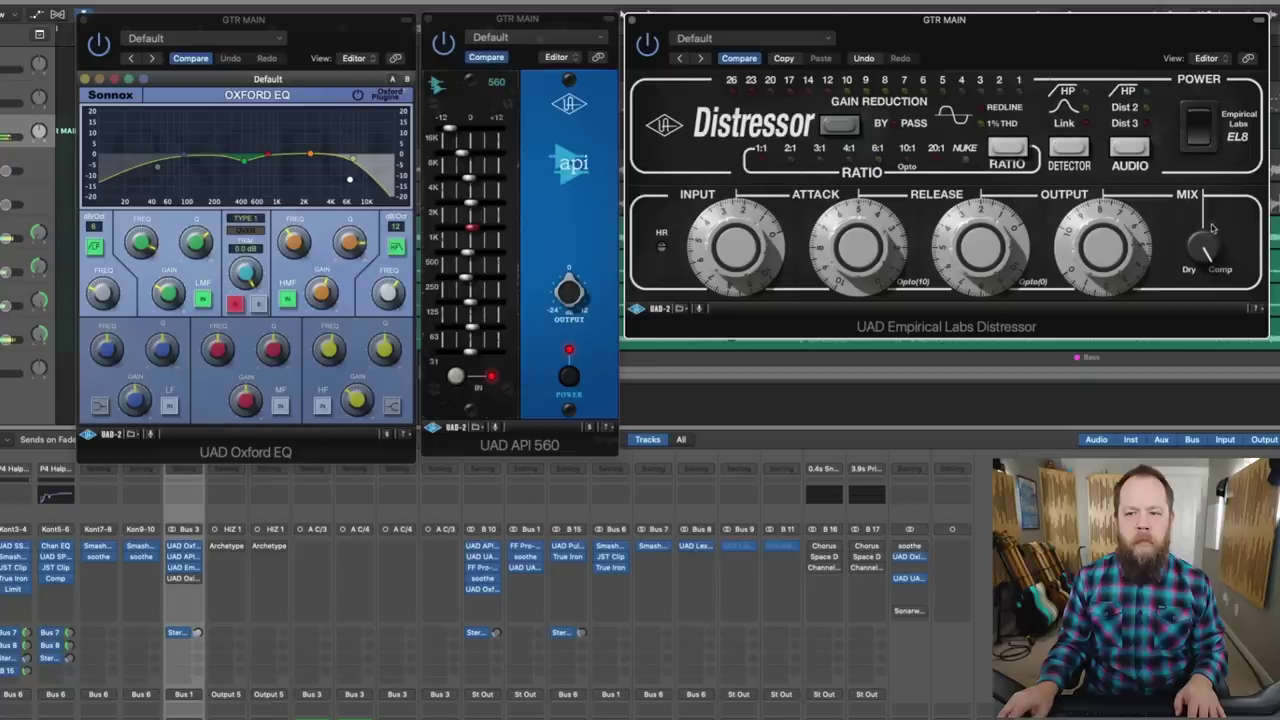
left_click(1203, 122)
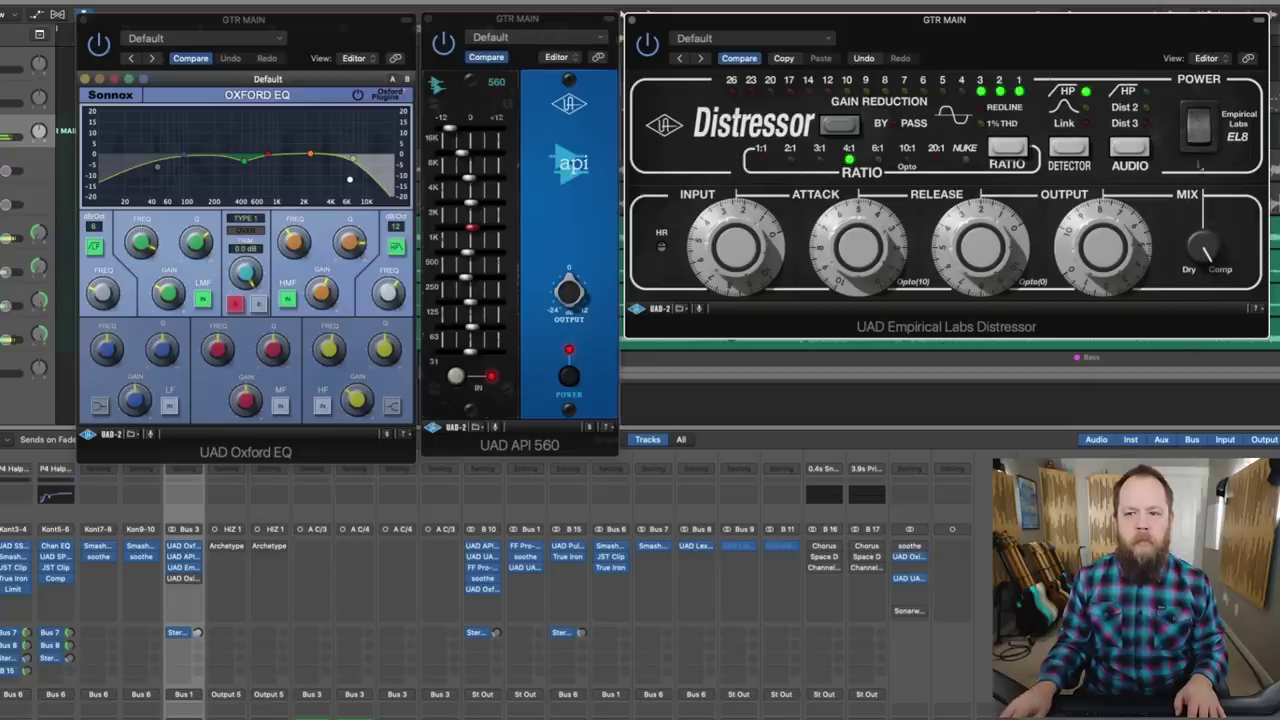
left_click(1201, 135)
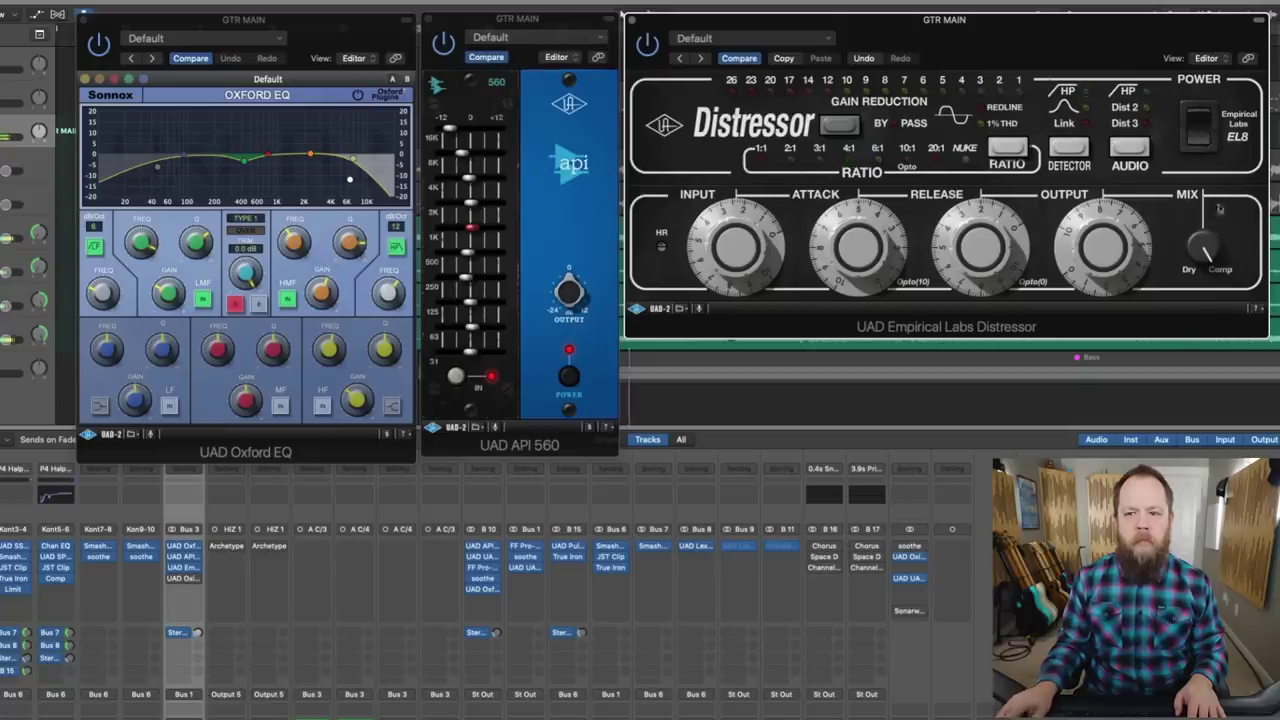
left_click(1197, 125)
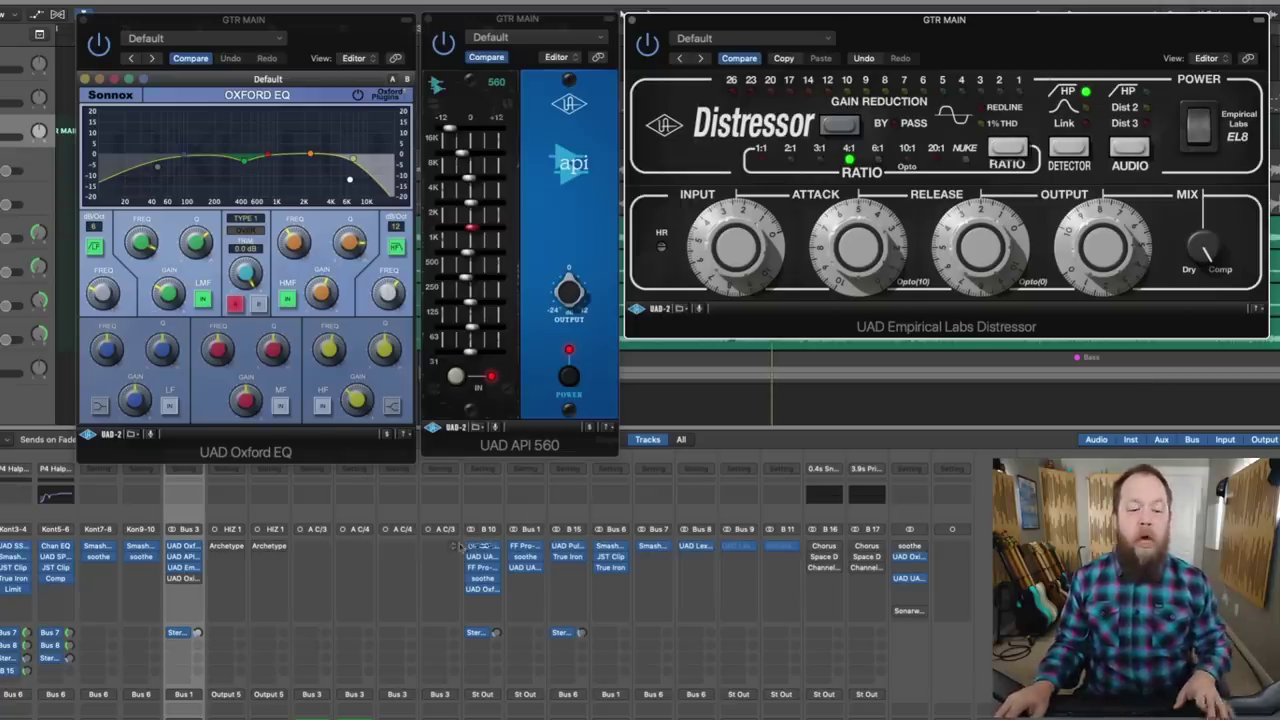
left_click(620, 14)
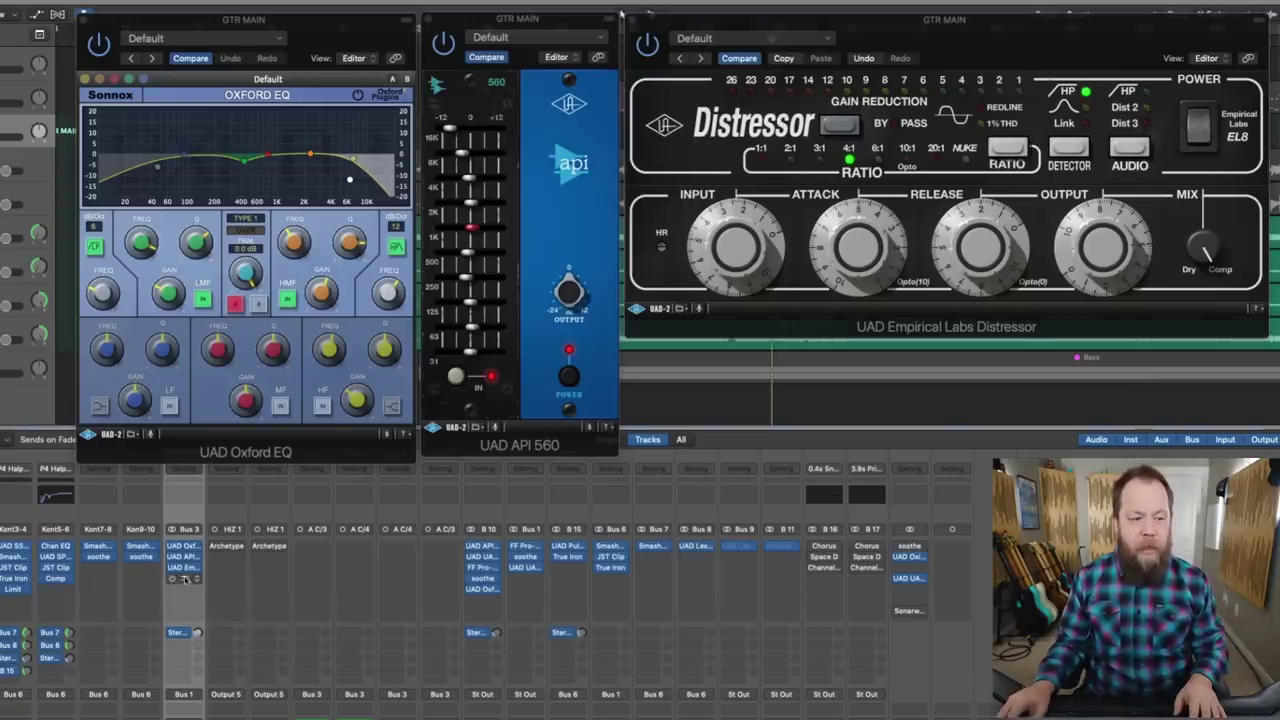
Place the UAD Oxide Tape window below the Distressor and compare the soloed guitars with its power off and on, leaving it on.
left_click_drag(389, 44, 857, 358)
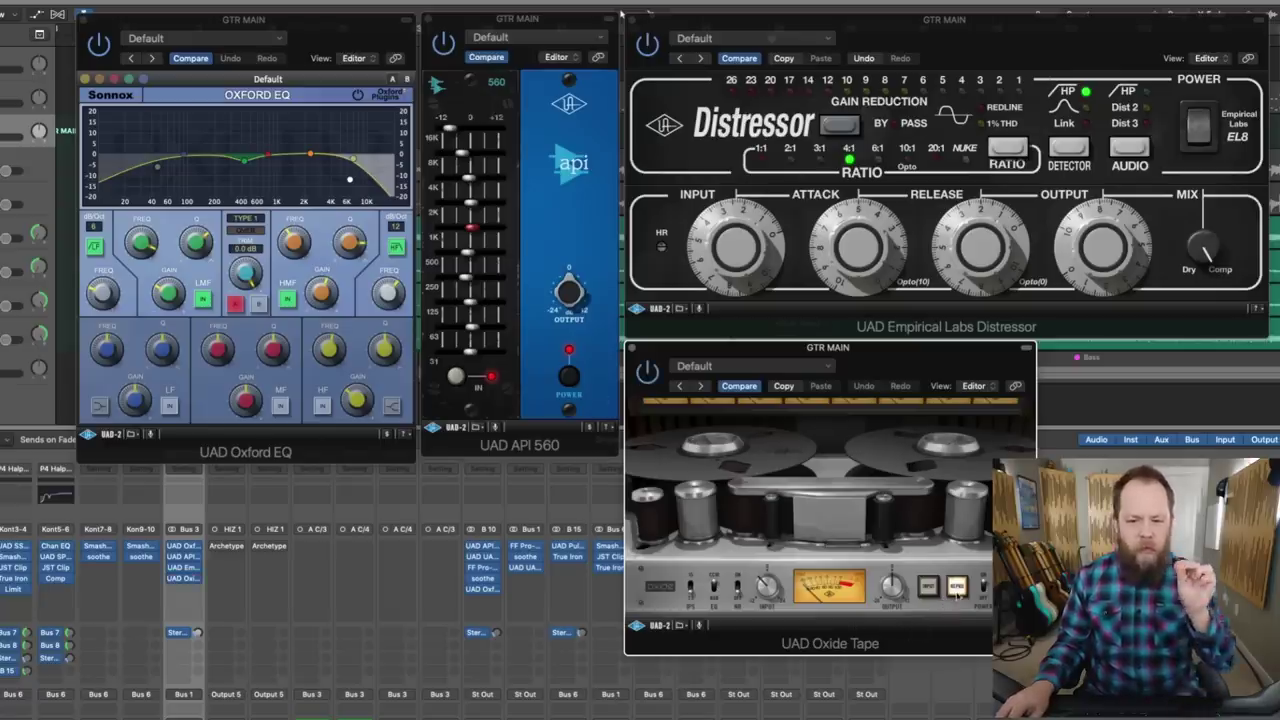
left_click(985, 592)
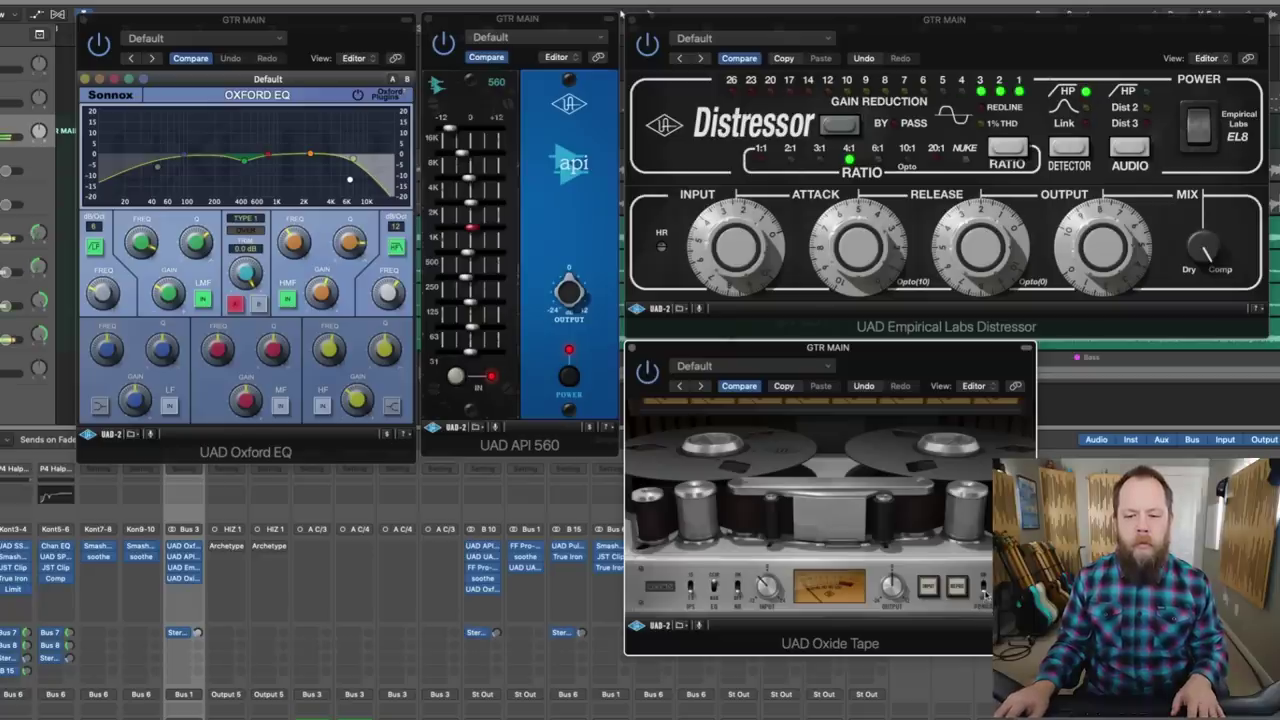
left_click(985, 590)
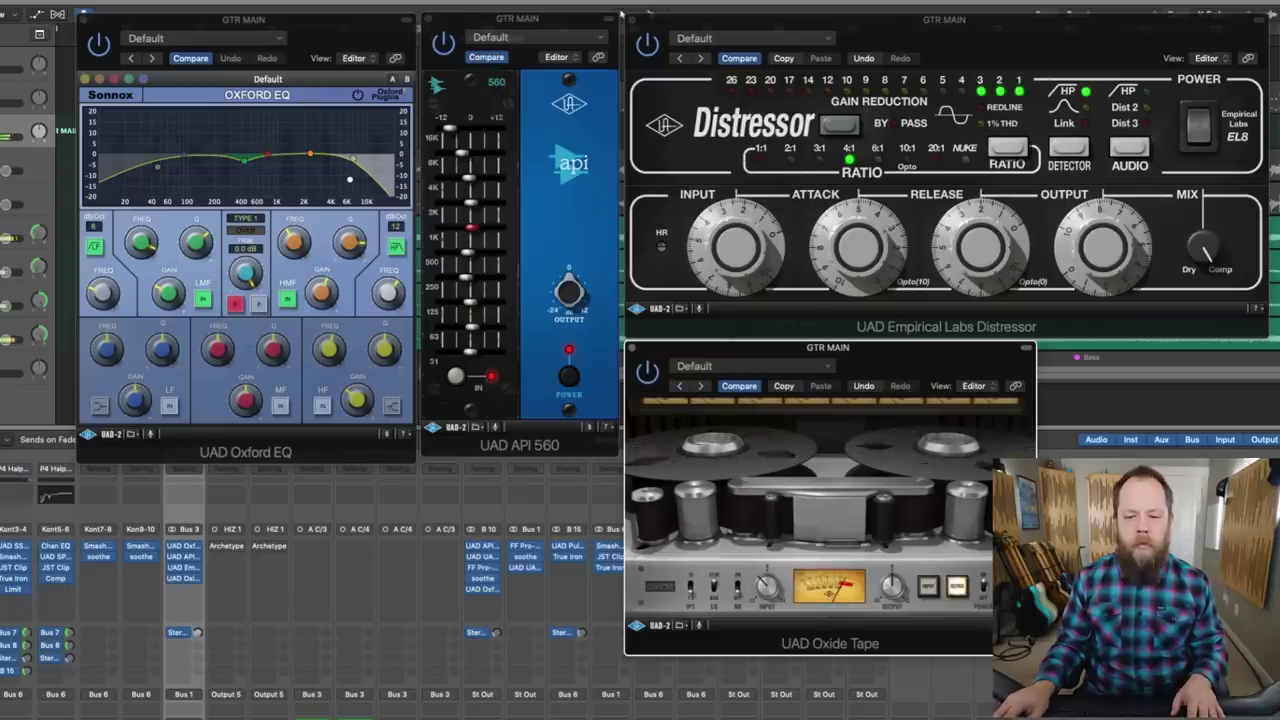
left_click(985, 590)
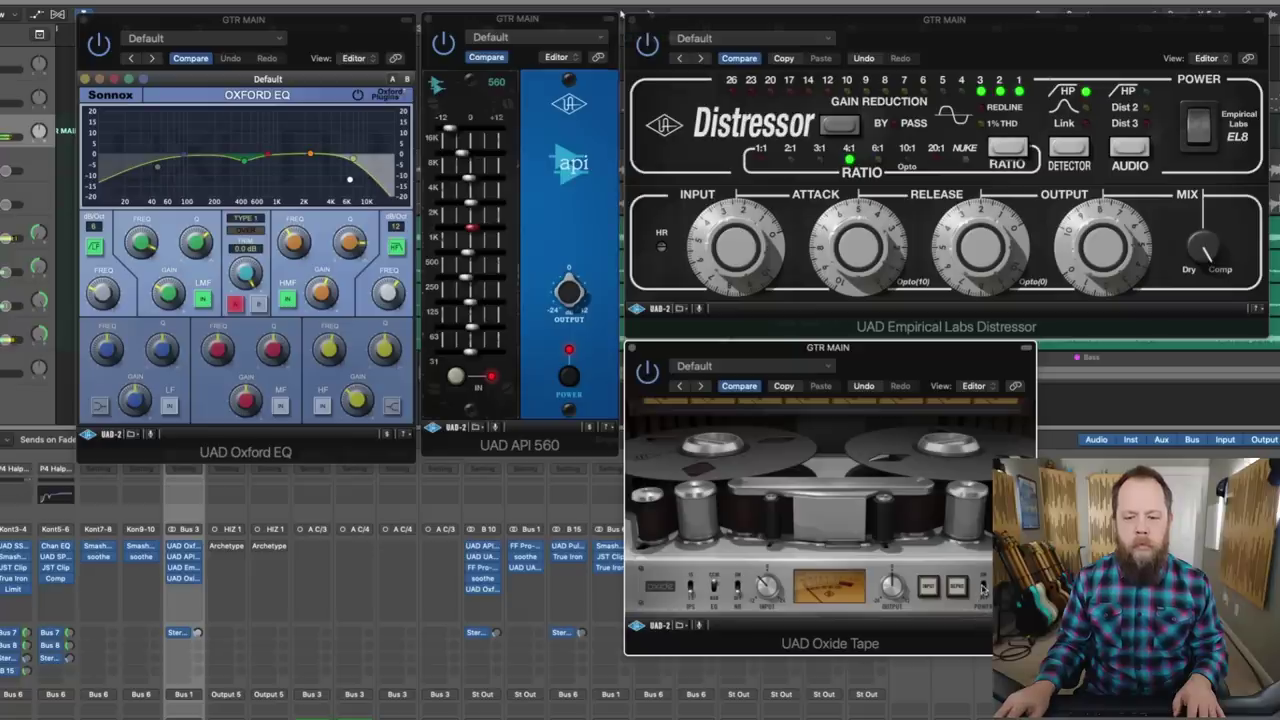
left_click(984, 588)
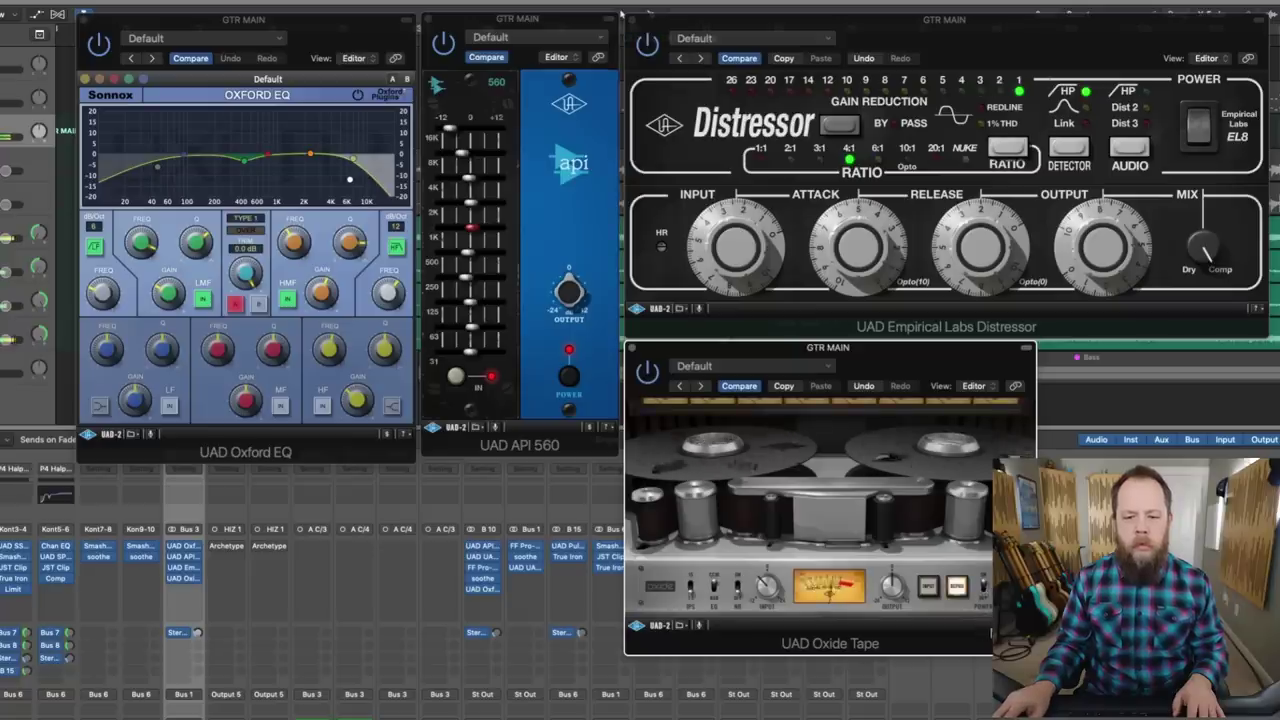
left_click(984, 590)
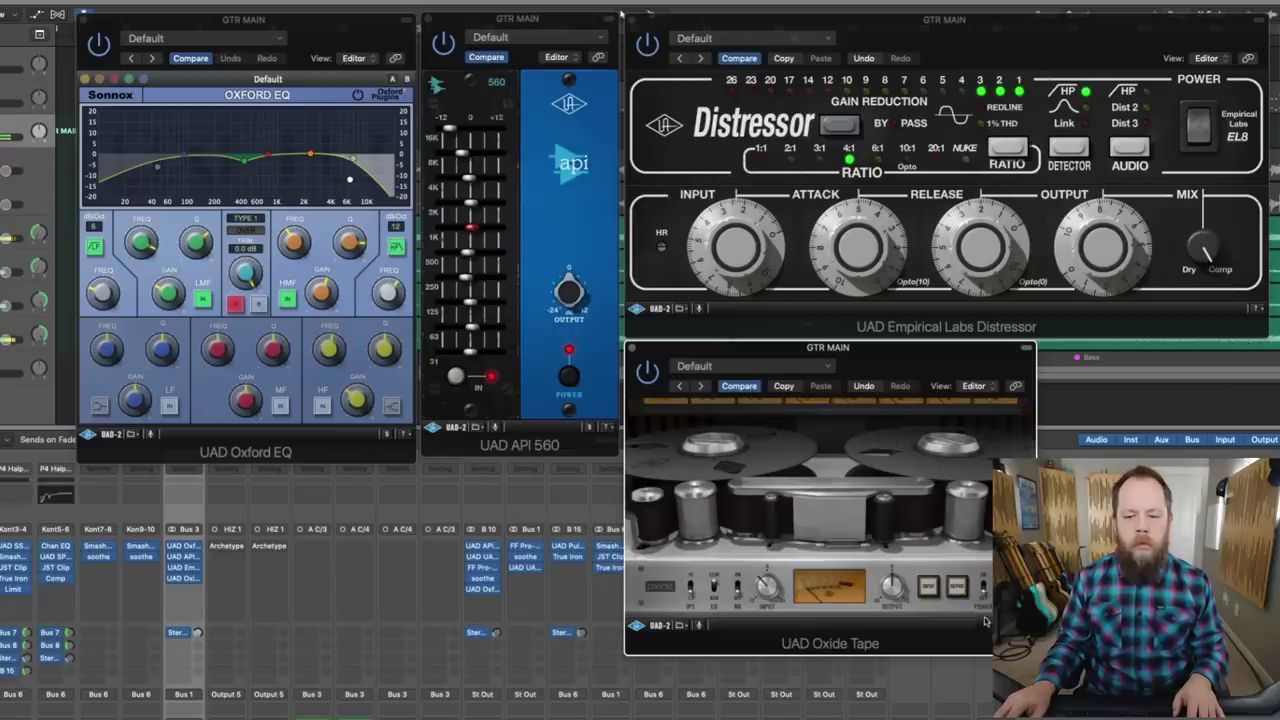
left_click(983, 587)
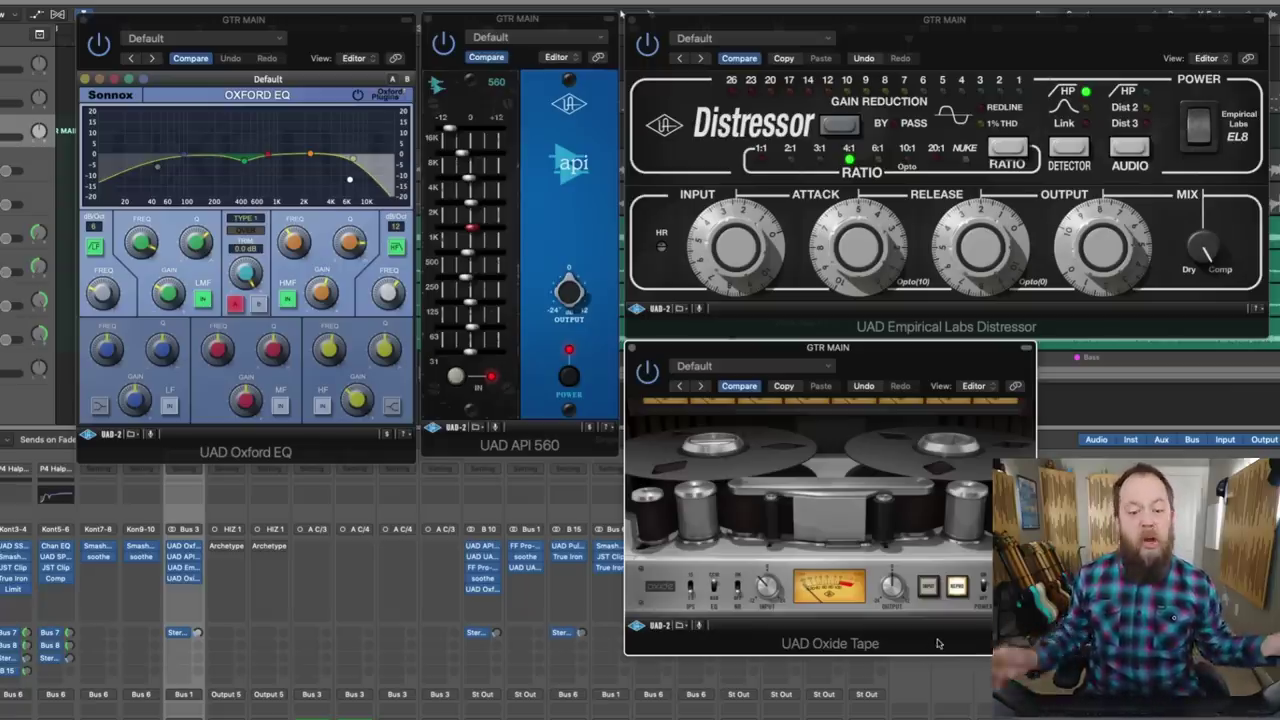
Play the full mix and compare GTR MAIN with the Oxford EQ, API 560, Distressor and Oxide Tape bypassed and active, leaving all four on.
scroll(267, 573, "down", 5)
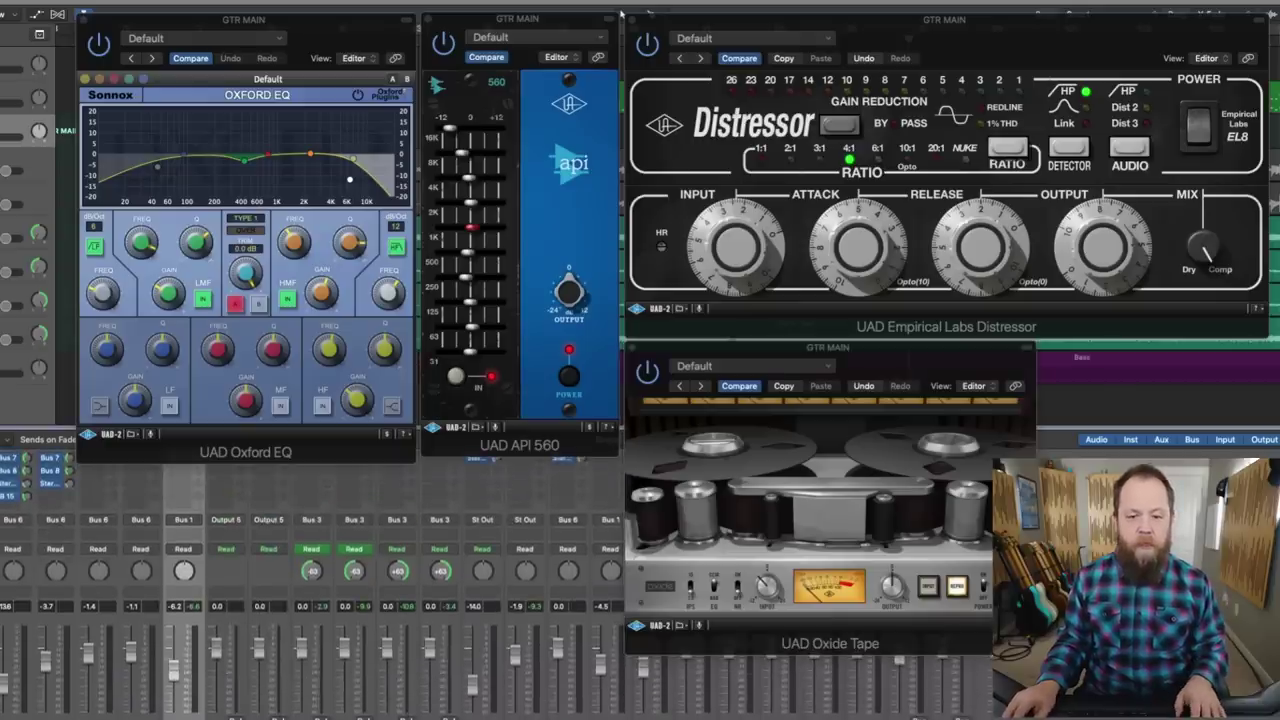
key("space")
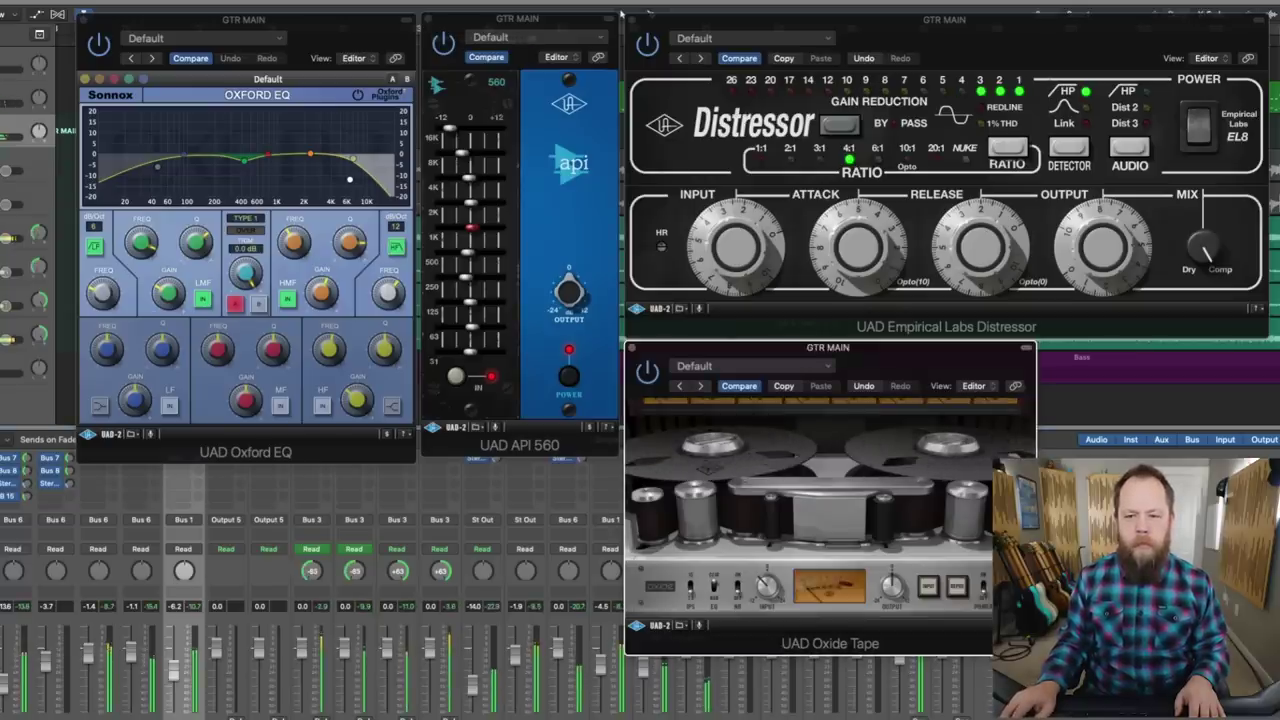
left_click(1203, 138)
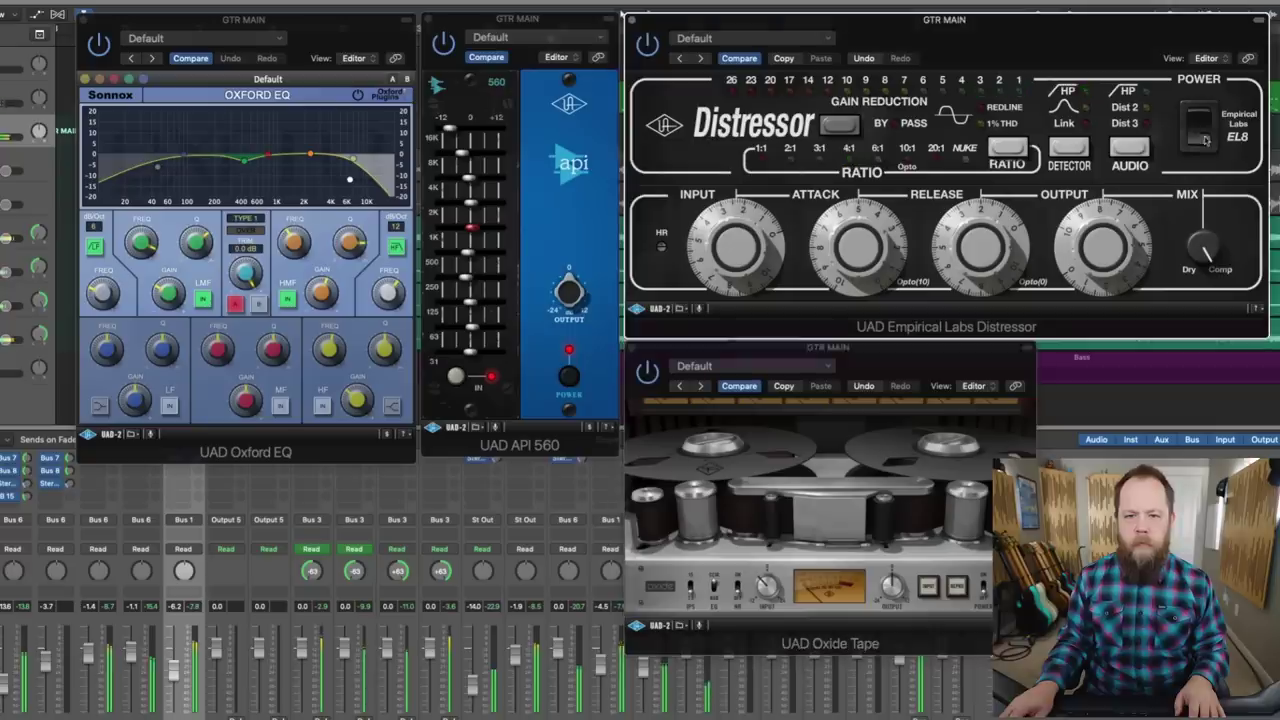
left_click(568, 383)
left_click(87, 105)
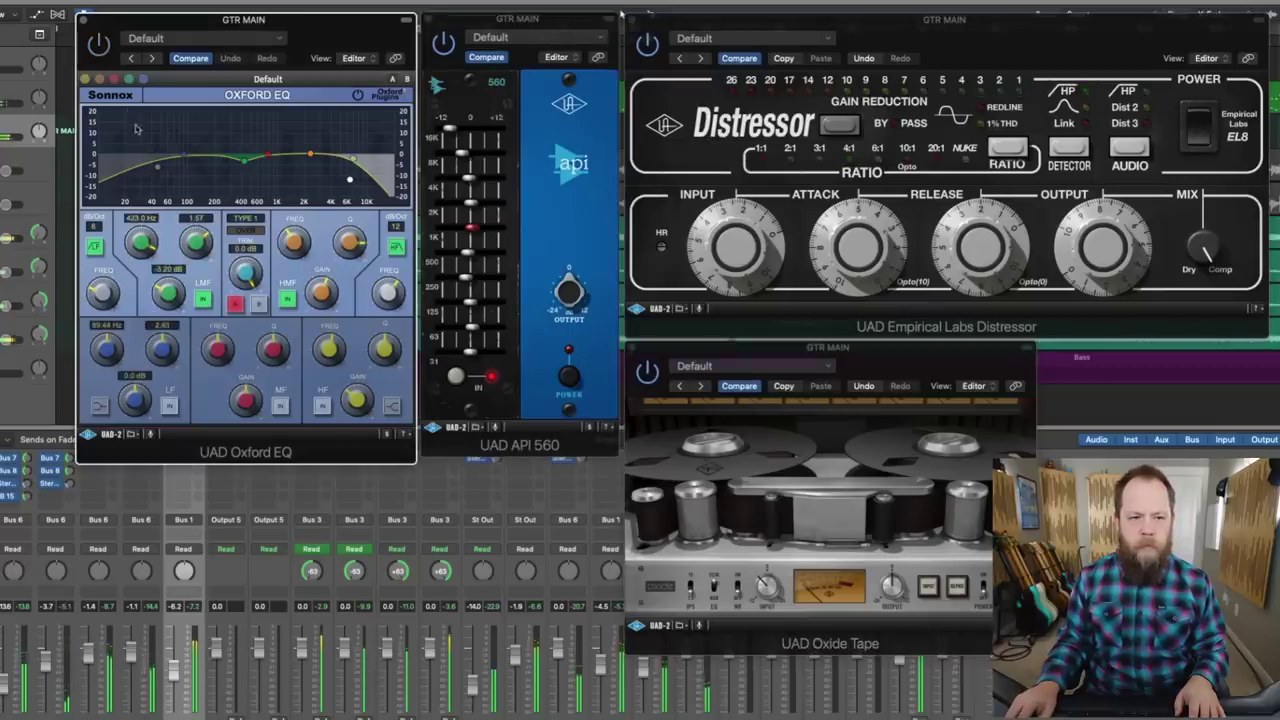
left_click(564, 374)
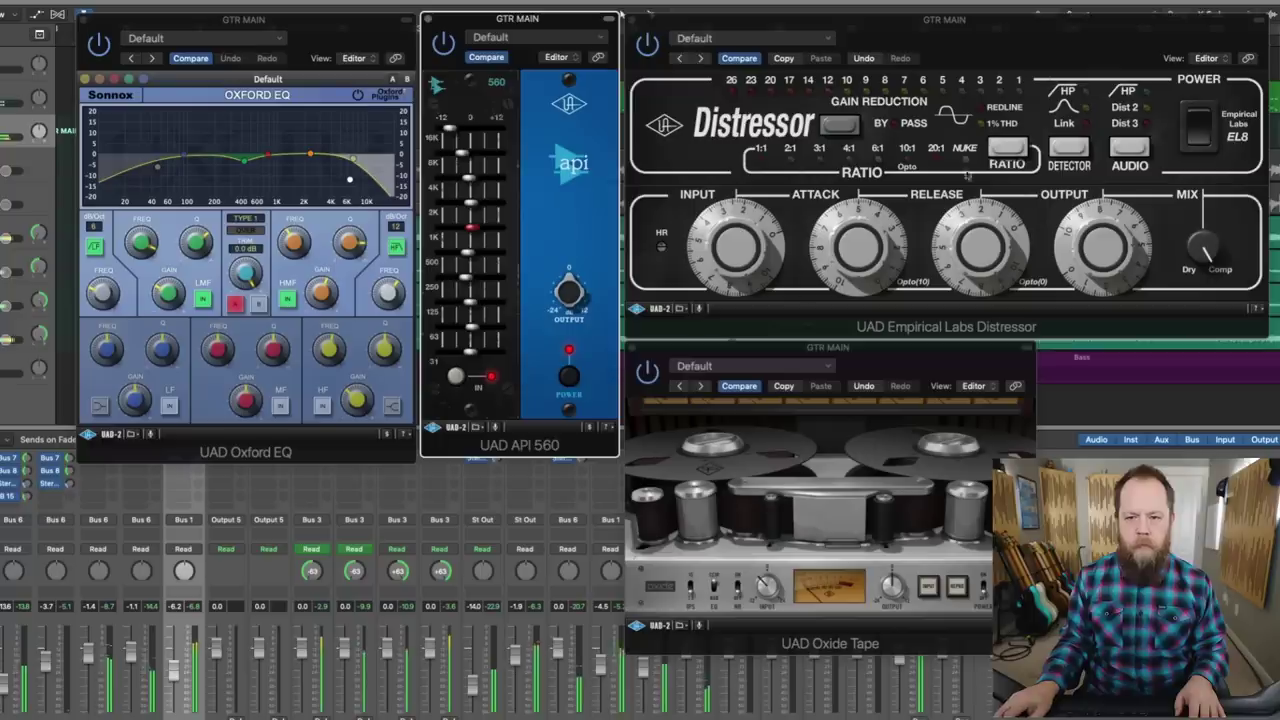
left_click(1196, 130)
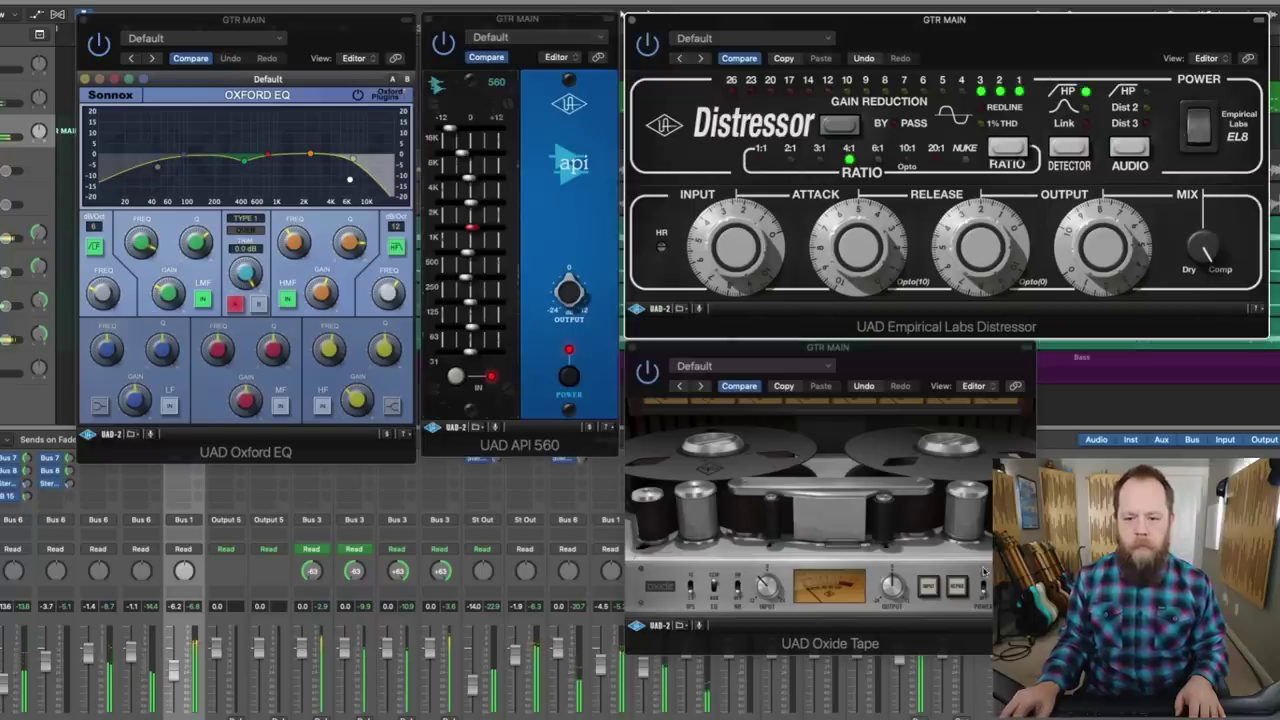
left_click(986, 648)
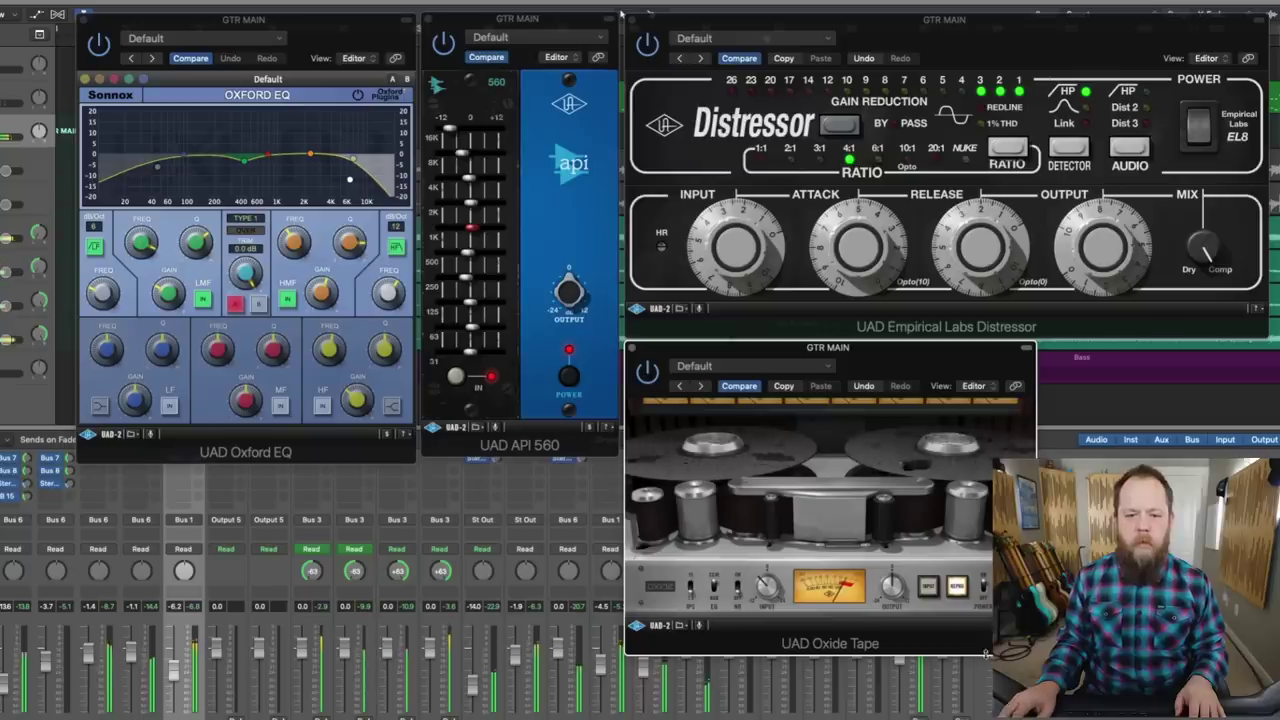